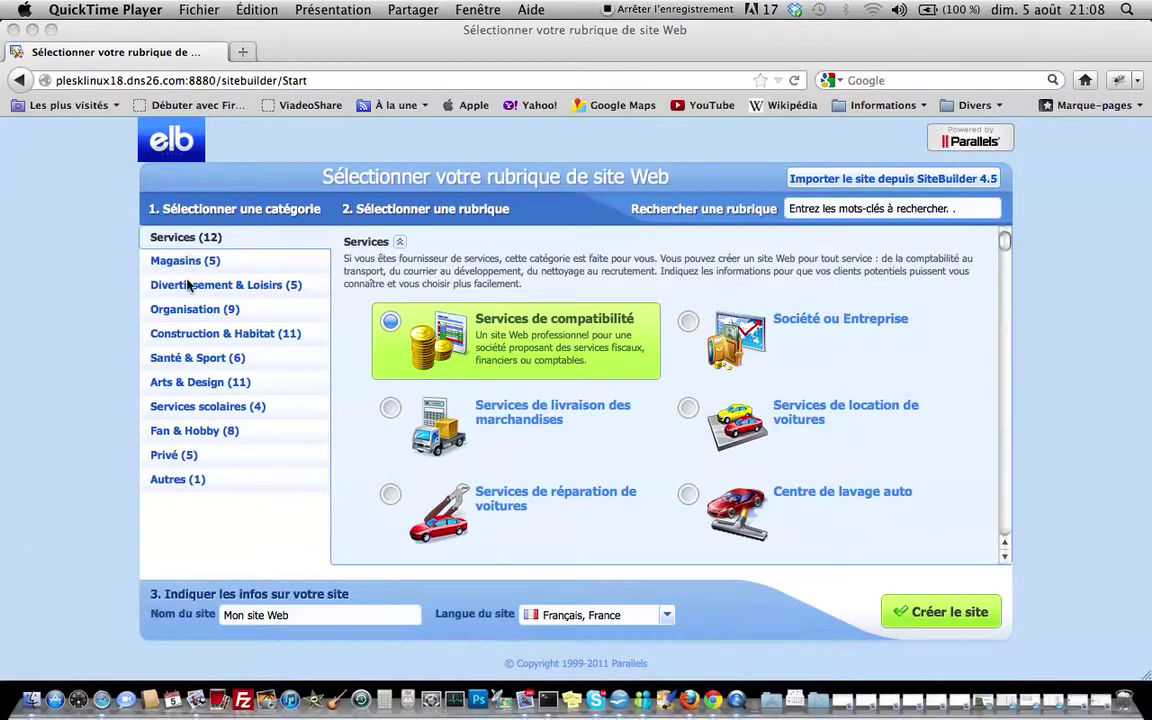
Pick the Services de toiture template from the Construction & Habitat category
{"action": "left_click", "coordinate": [220, 336]}
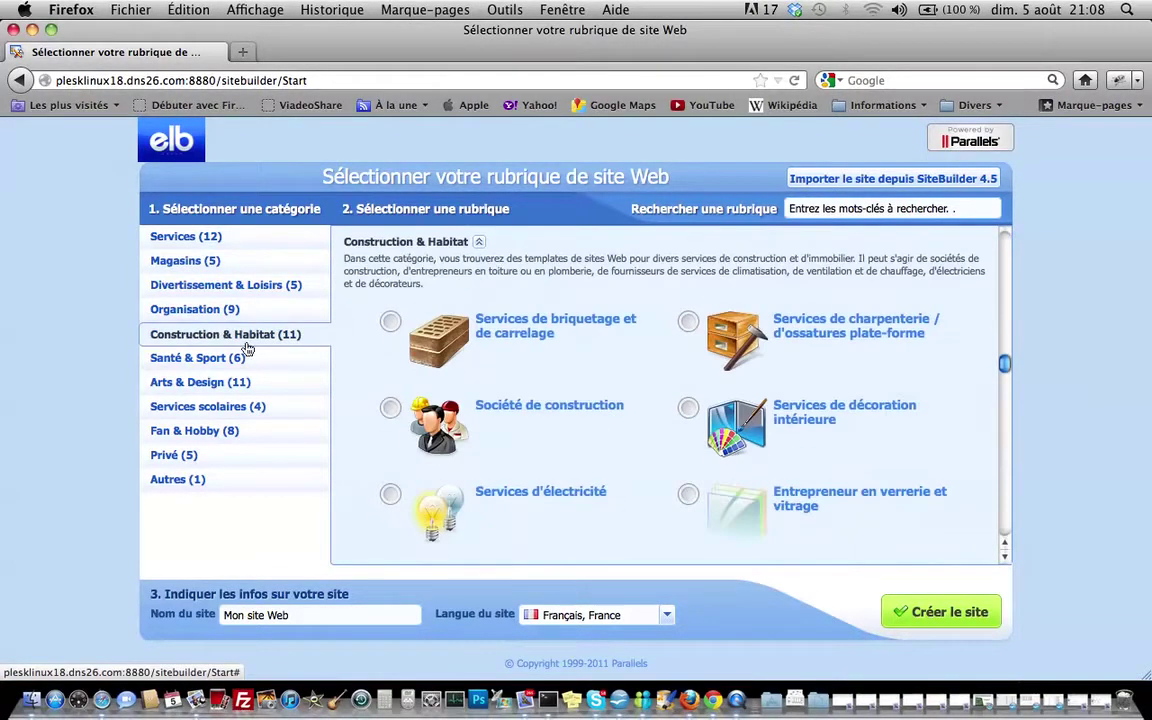
{"action": "scroll", "coordinate": [558, 343], "scroll_direction": "down", "scroll_amount": 1}
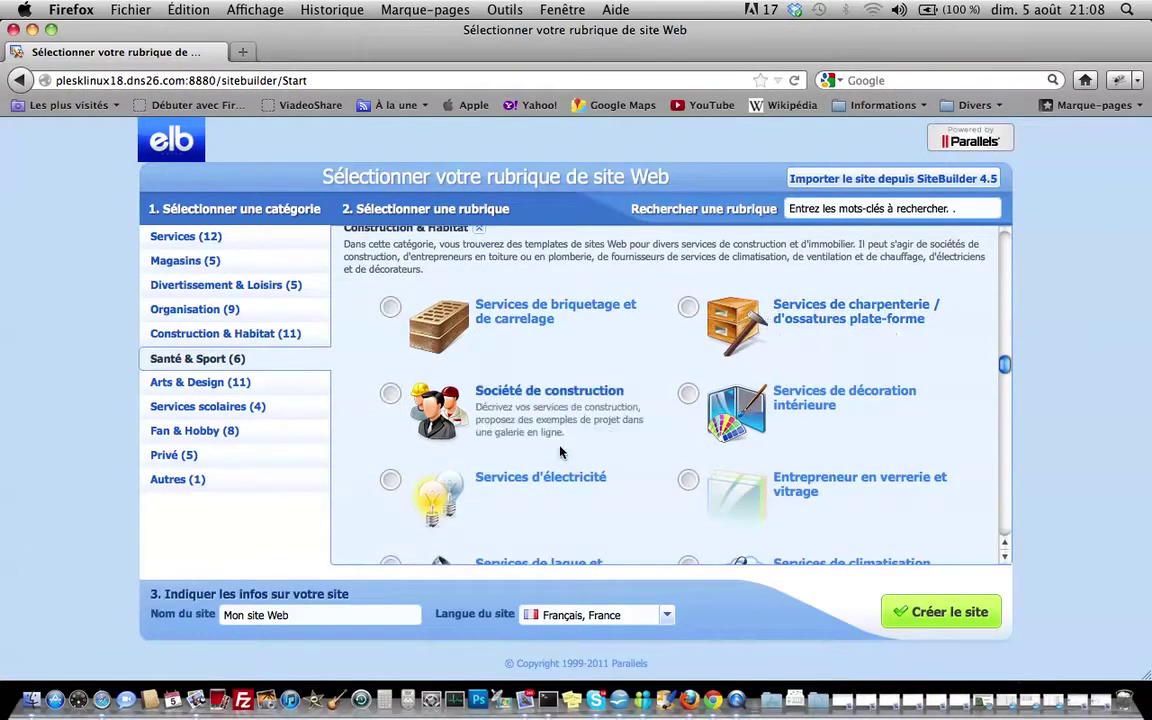
{"action": "scroll", "coordinate": [534, 455], "scroll_direction": "down", "scroll_amount": 3}
{"action": "scroll", "coordinate": [534, 455], "scroll_direction": "down", "scroll_amount": 7}
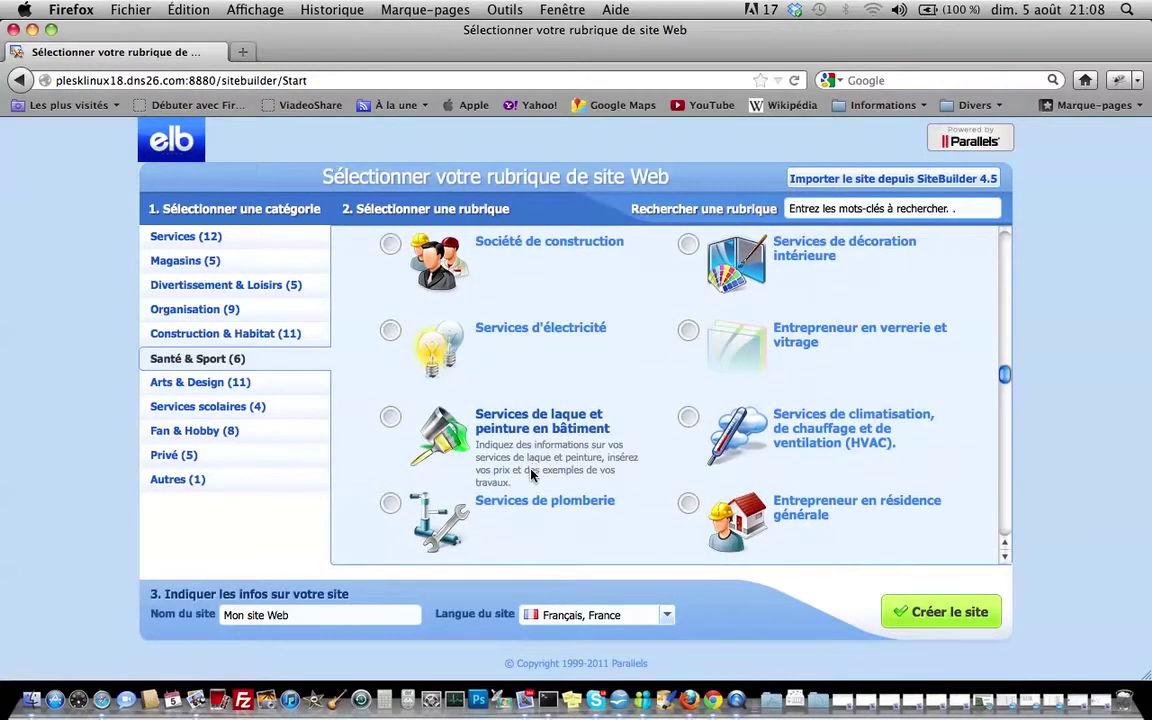
{"action": "scroll", "coordinate": [533, 460], "scroll_direction": "down", "scroll_amount": 4}
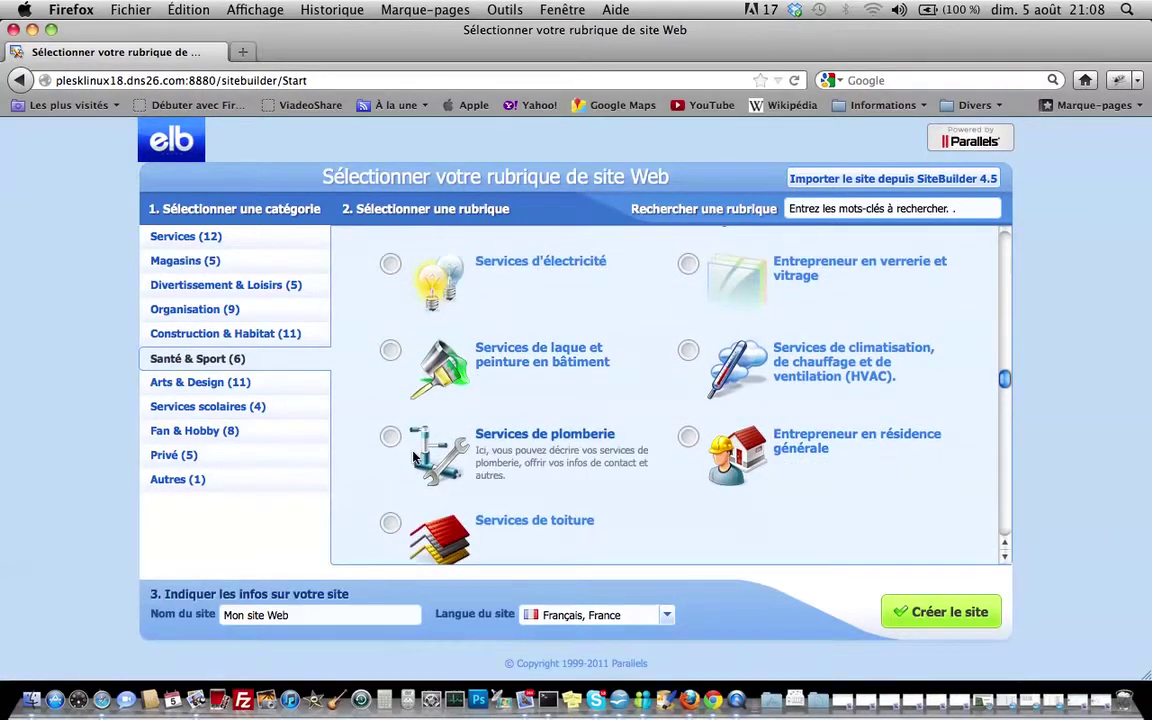
{"action": "left_click", "coordinate": [391, 523]}
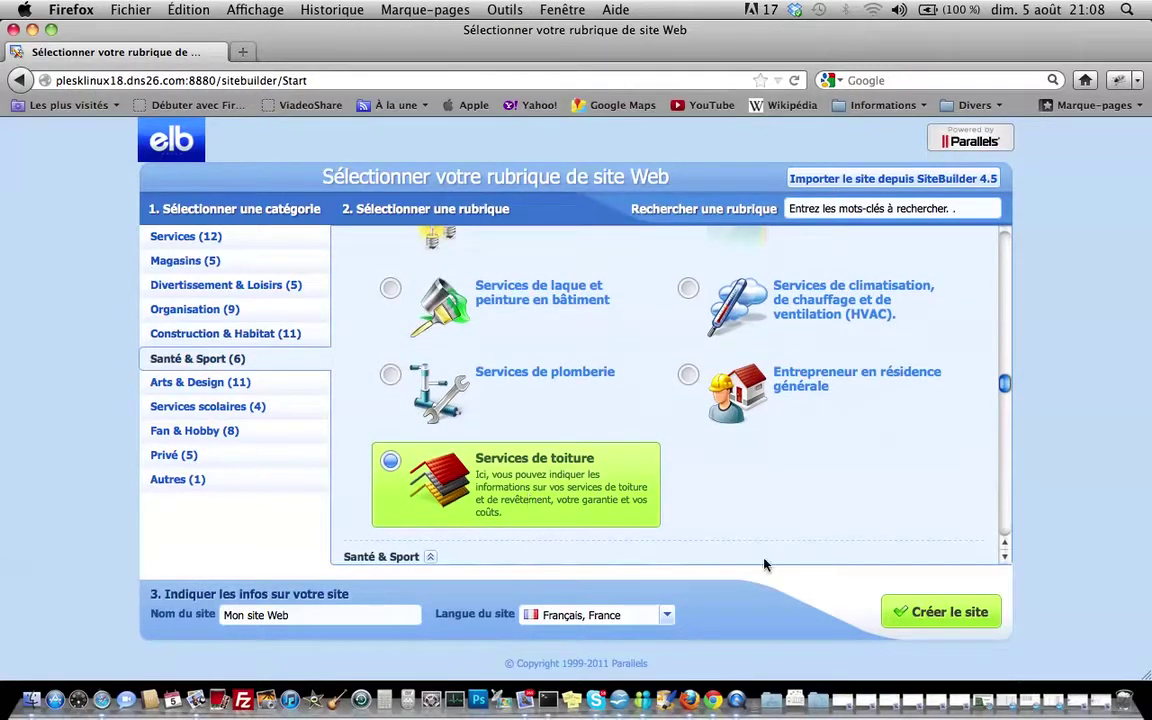
Start creating the site and enter the owner's name, company name, phone, e-mail and street address
{"action": "left_click", "coordinate": [945, 620]}
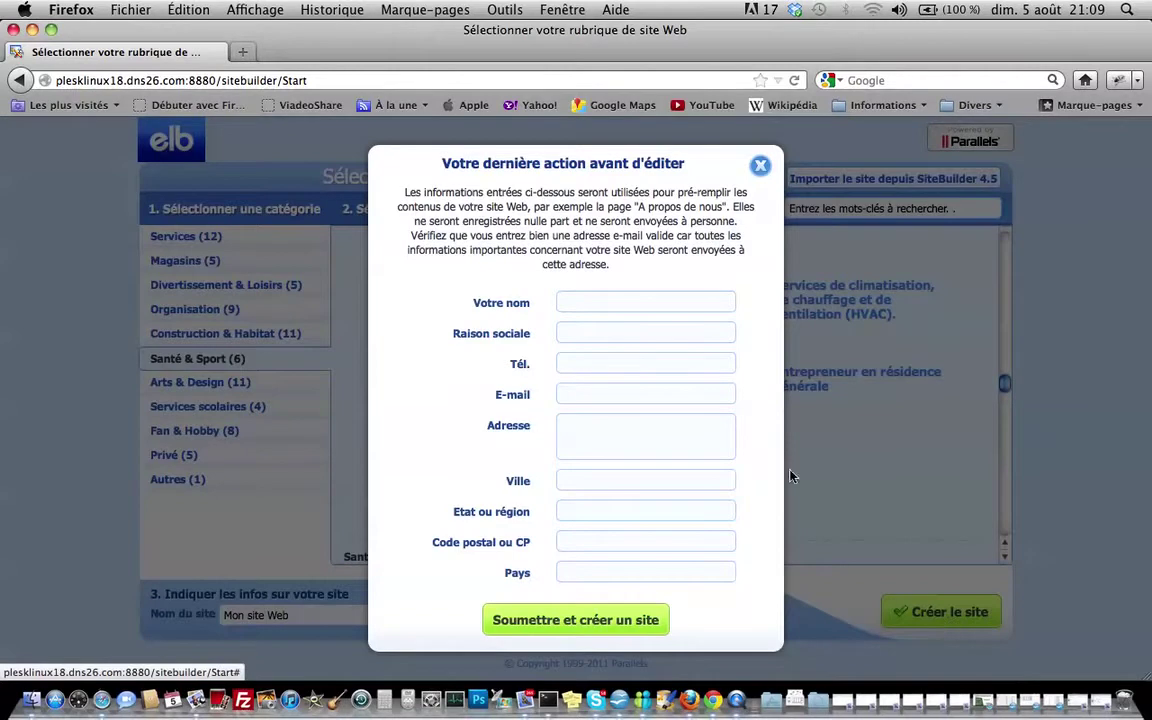
{"action": "left_click", "coordinate": [693, 302]}
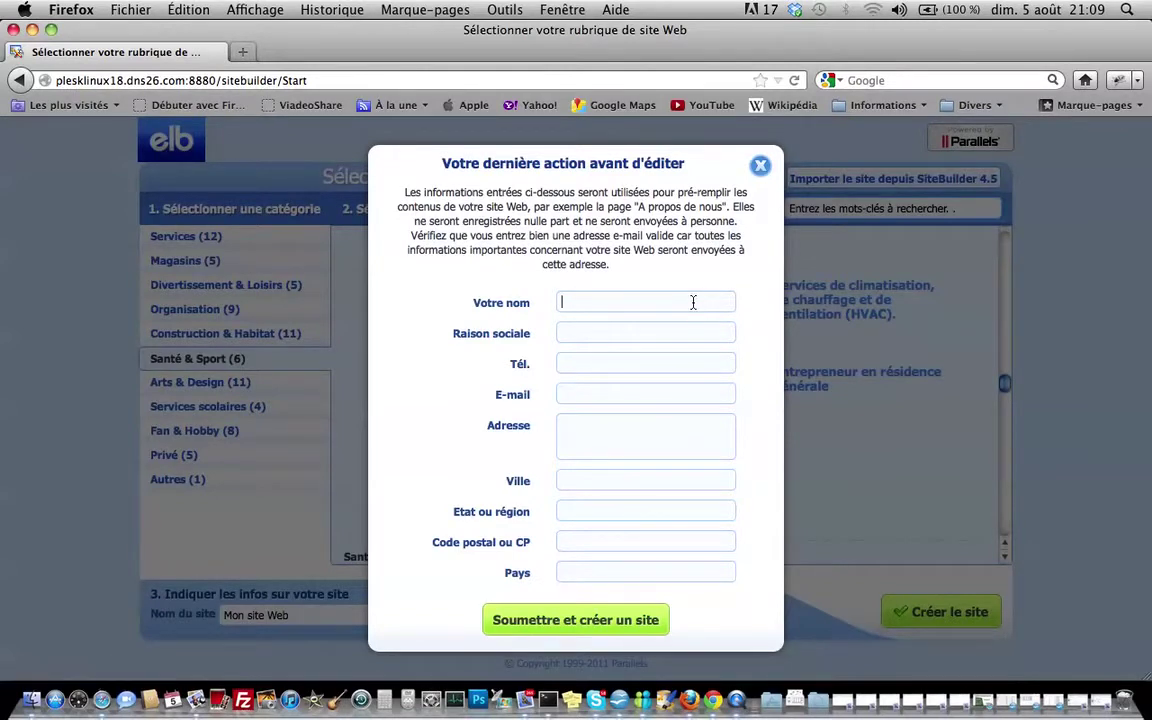
{"action": "type", "text": "Dav"}
{"action": "key", "text": "Tab"}
{"action": "type", "text": "Societe David"}
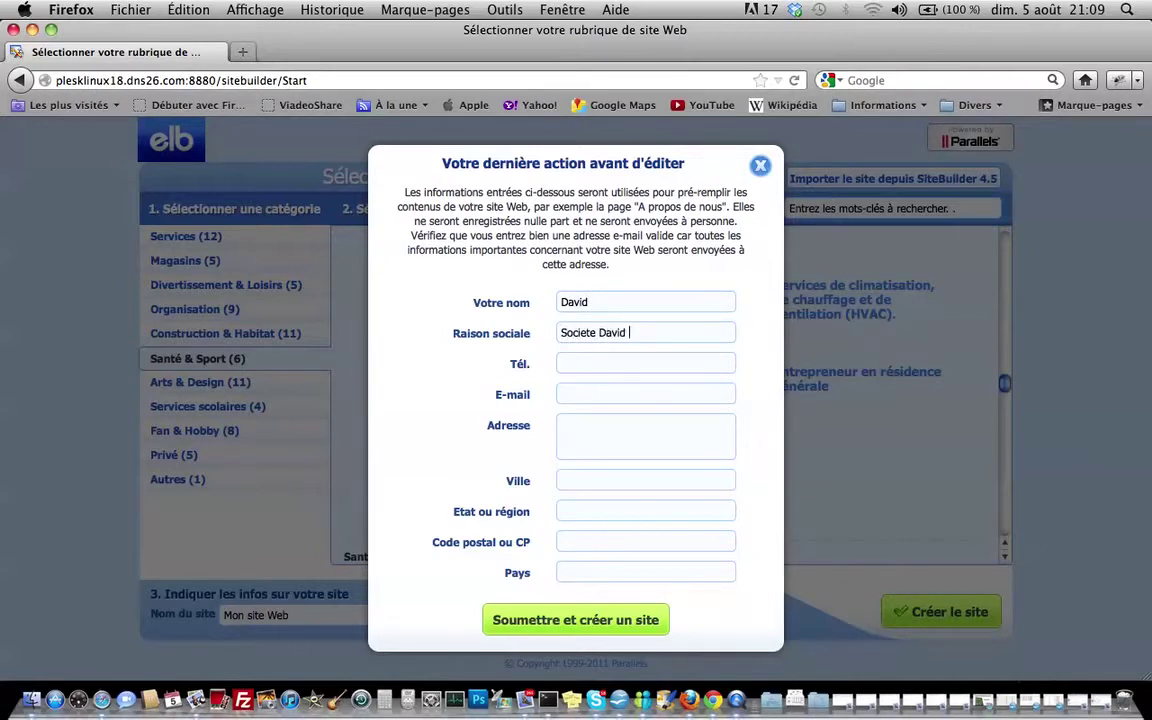
{"action": "type", "text": " to"}
{"action": "left_click", "coordinate": [645, 394]}
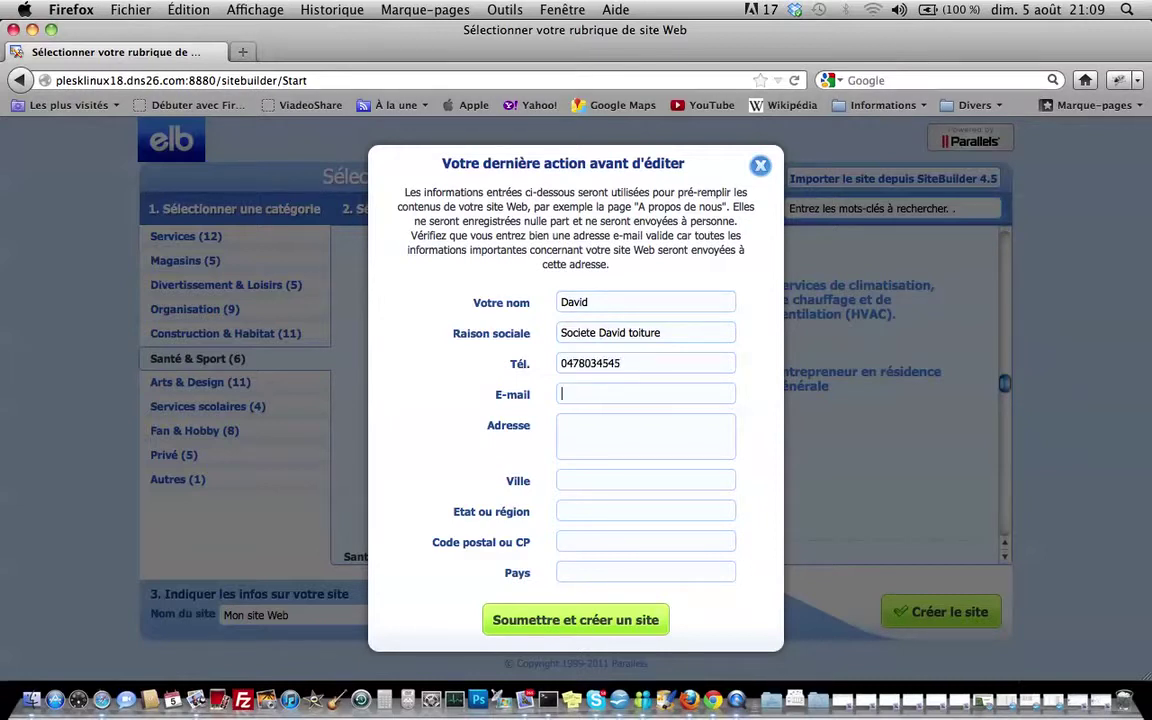
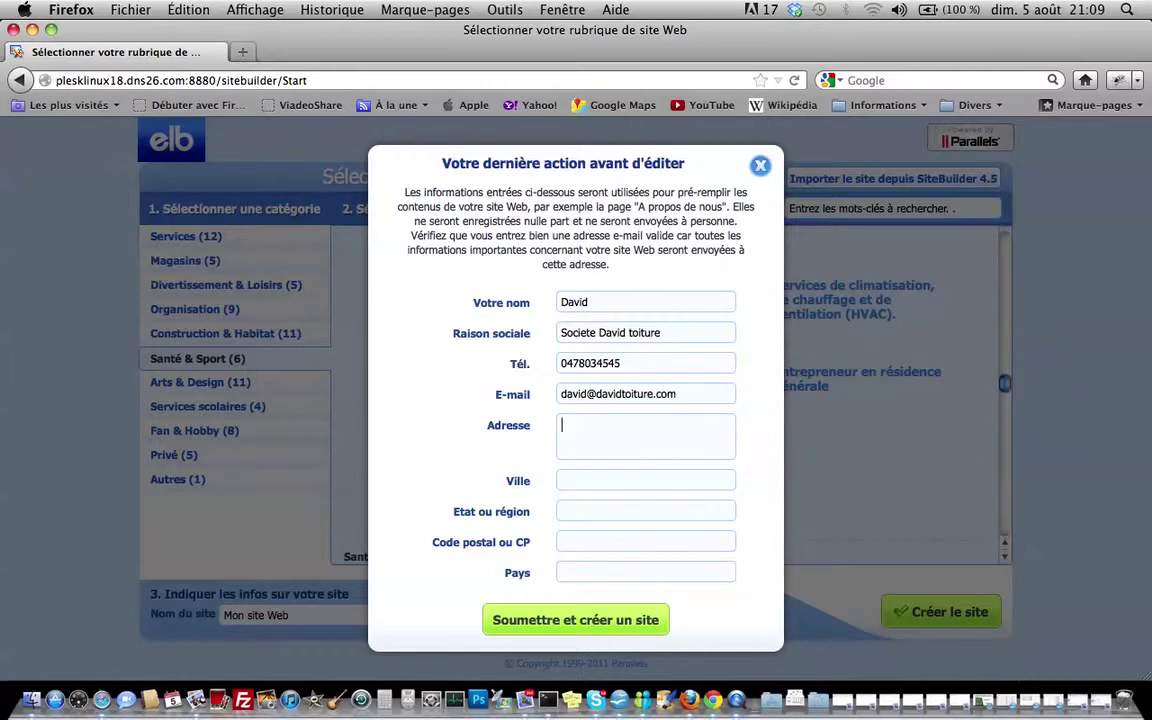
Fix the address typo, fill in the city, region and country, and submit the form
{"action": "left_click", "coordinate": [573, 426]}
{"action": "key", "text": "BackSpace"}
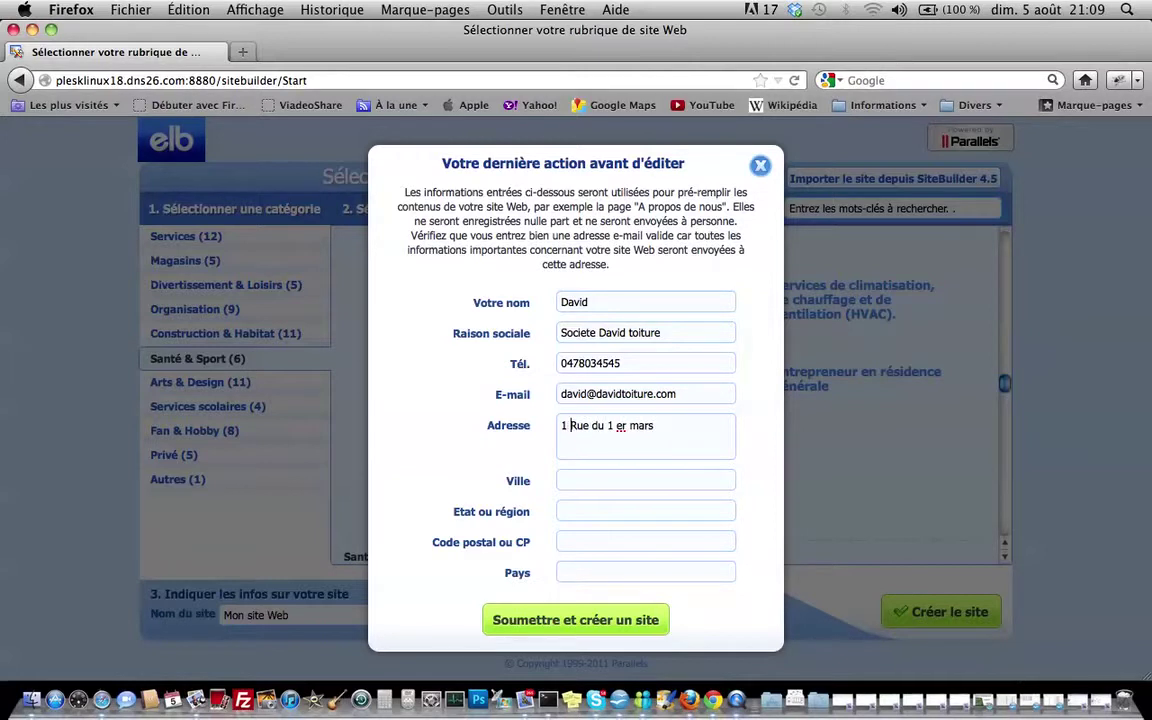
{"action": "left_click", "coordinate": [587, 482]}
{"action": "type", "text": "ville"}
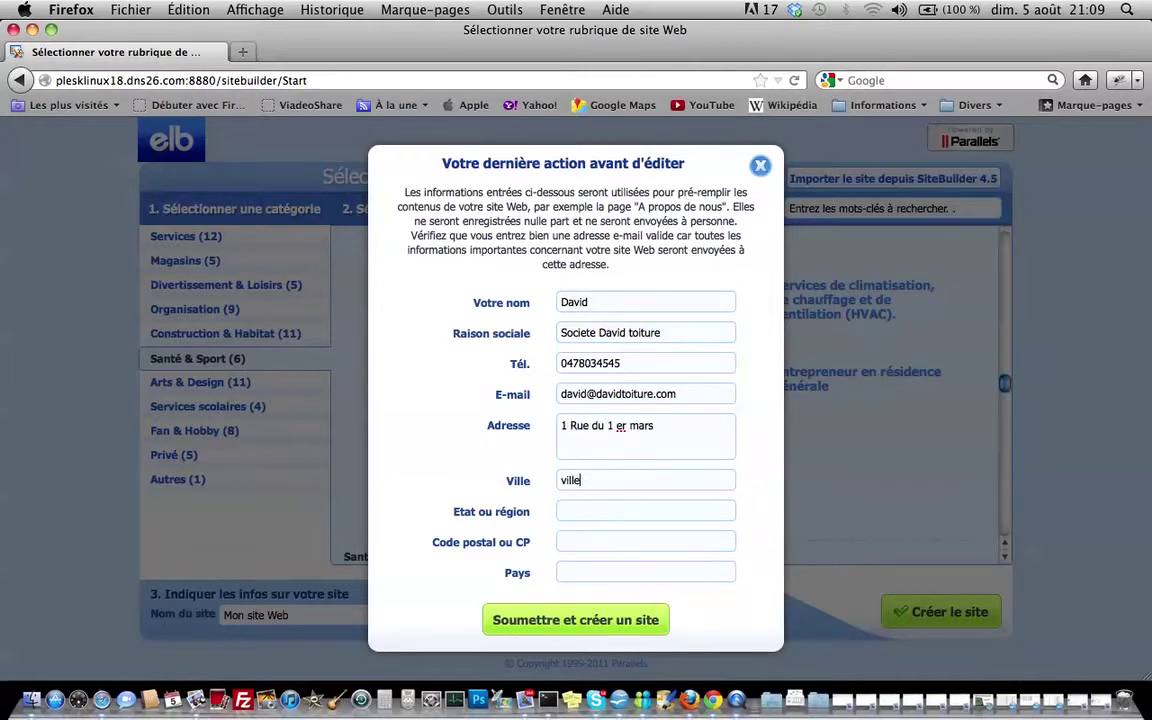
{"action": "type", "text": "urbanne"}
{"action": "key", "text": "Tab"}
{"action": "type", "text": "rho"}
{"action": "key", "text": "Tab"}
{"action": "type", "text": "Fr"}
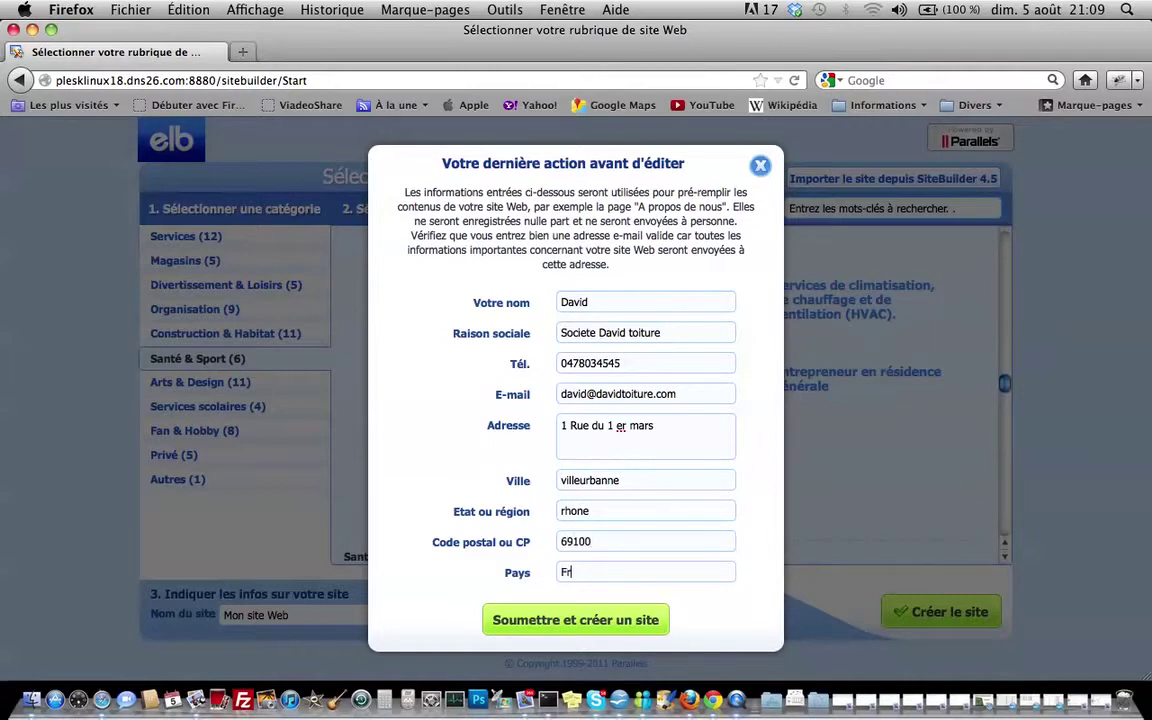
{"action": "left_click", "coordinate": [577, 622]}
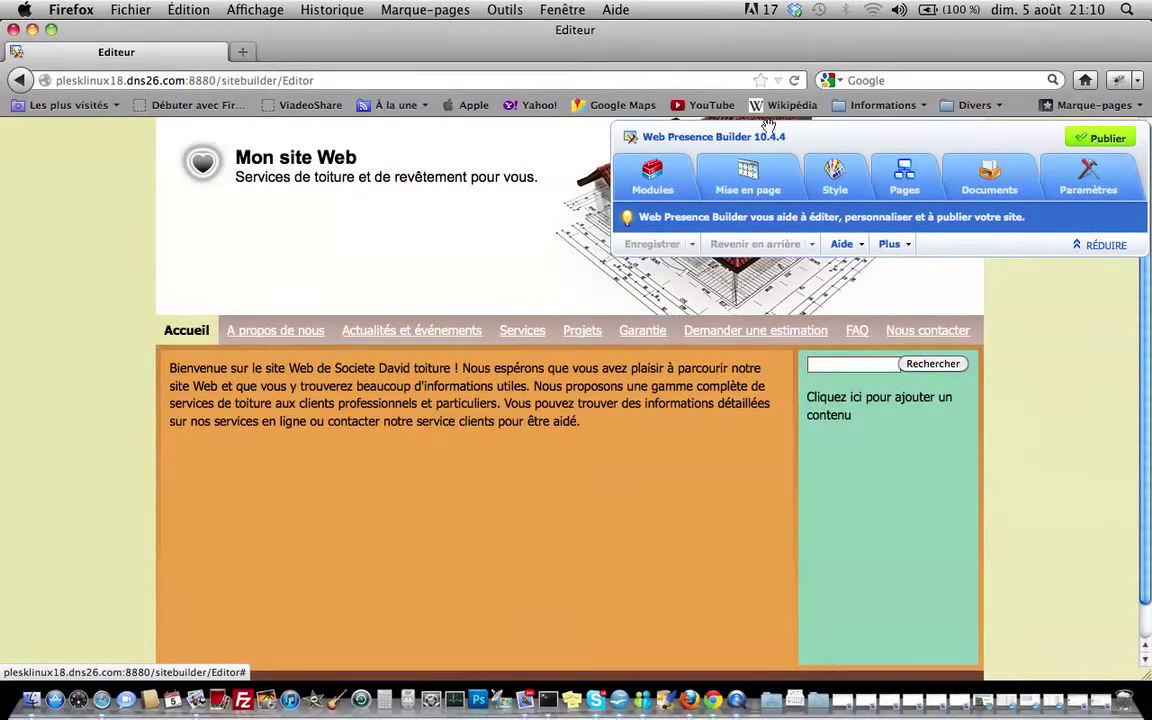
Drag the builder panel down over the Accueil home page once the editor loads
{"action": "left_click_drag", "start_coordinate": [718, 136], "coordinate": [474, 422]}
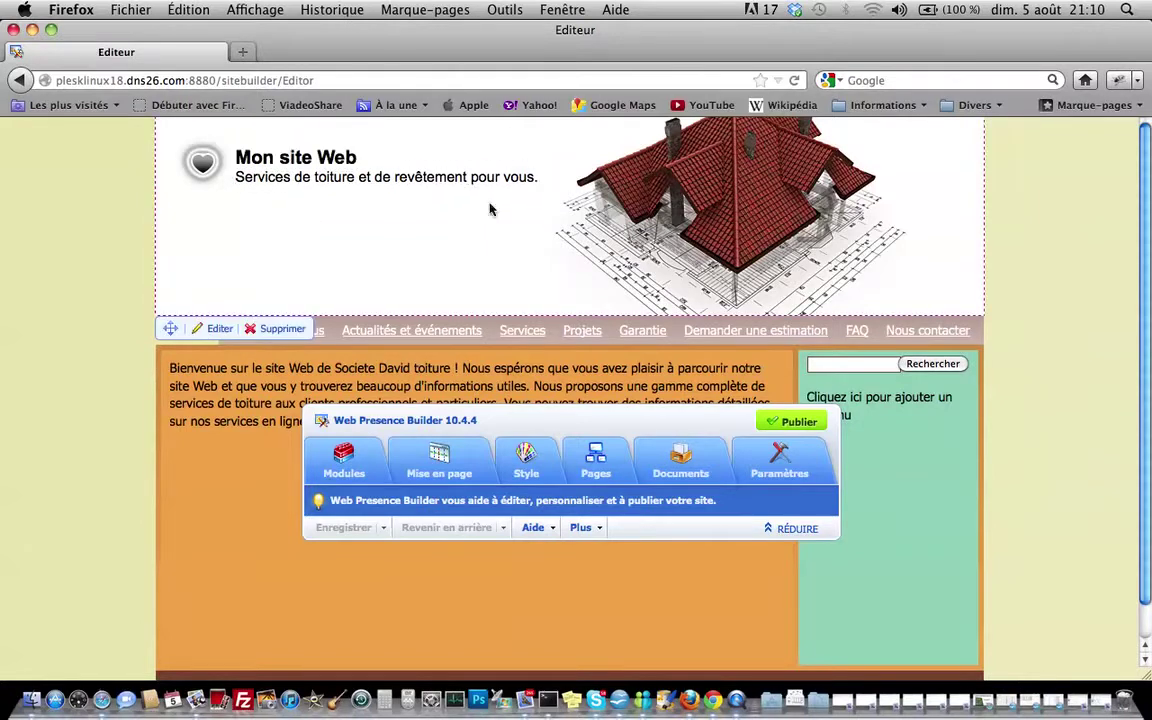
Replace the header image with the roofer photo found by searching 'toiture', and save
{"action": "left_click", "coordinate": [672, 200]}
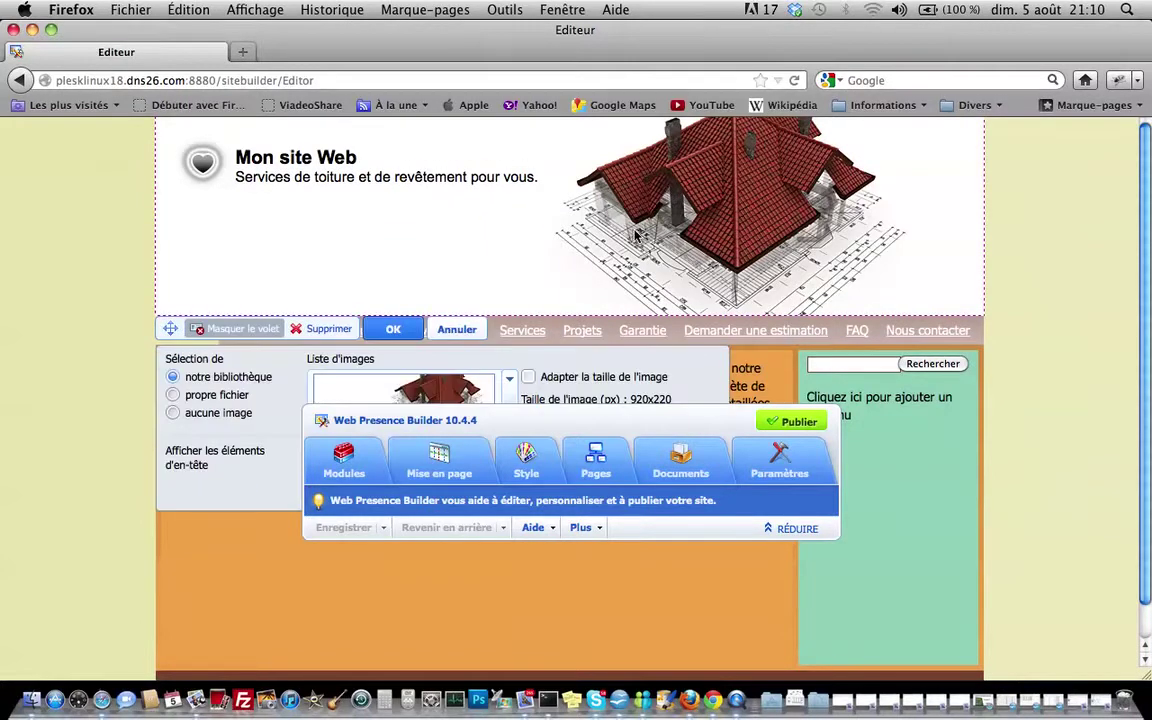
{"action": "left_click", "coordinate": [511, 412]}
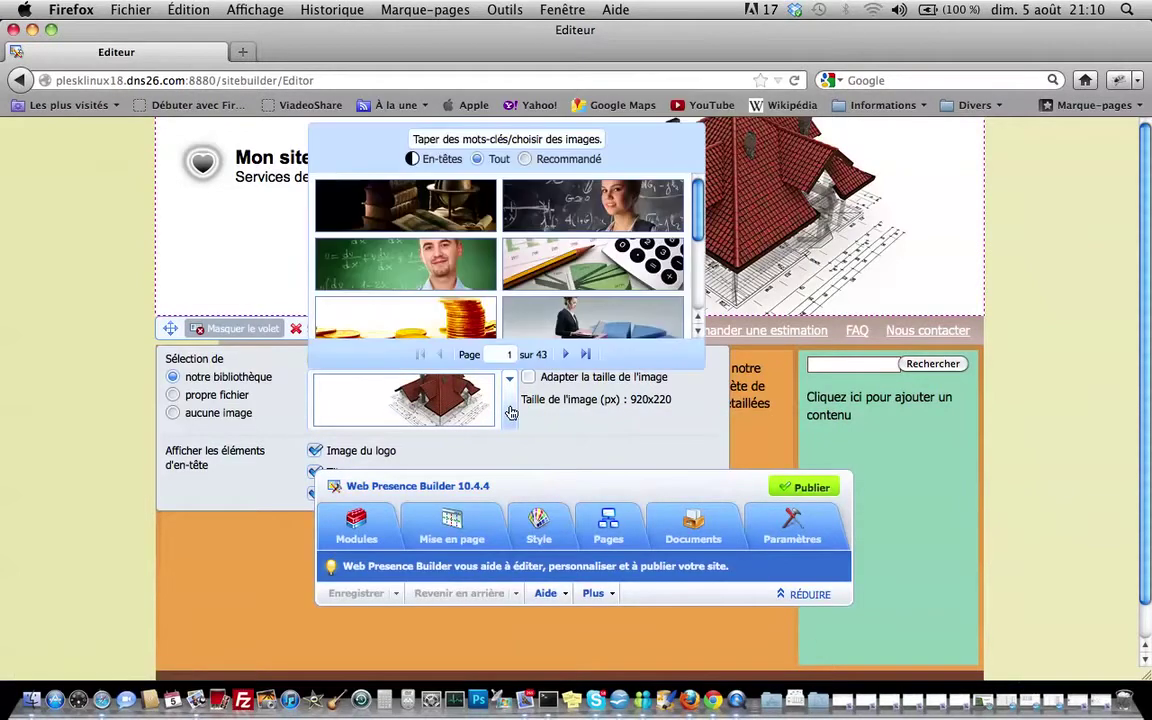
{"action": "scroll", "coordinate": [489, 217], "scroll_direction": "down", "scroll_amount": 5}
{"action": "scroll", "coordinate": [489, 217], "scroll_direction": "up", "scroll_amount": 5}
{"action": "left_click", "coordinate": [475, 137]}
{"action": "type", "text": "toiture"}
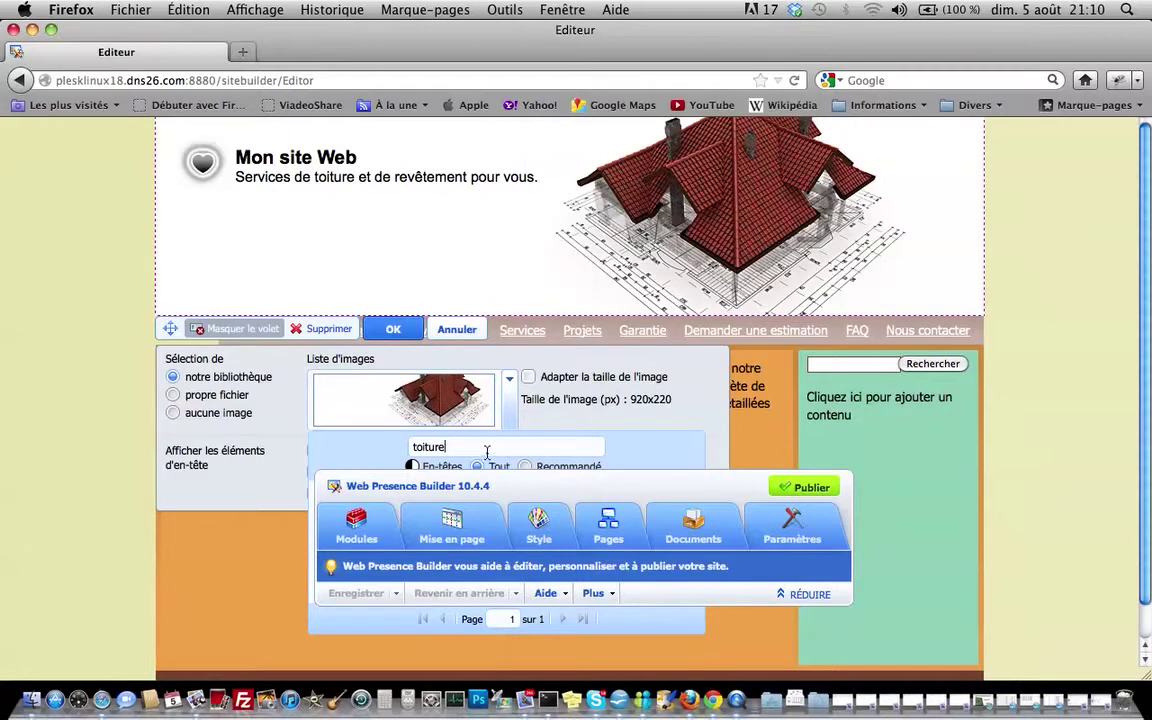
{"action": "left_click_drag", "start_coordinate": [522, 490], "coordinate": [832, 386]}
{"action": "left_click", "coordinate": [510, 396]}
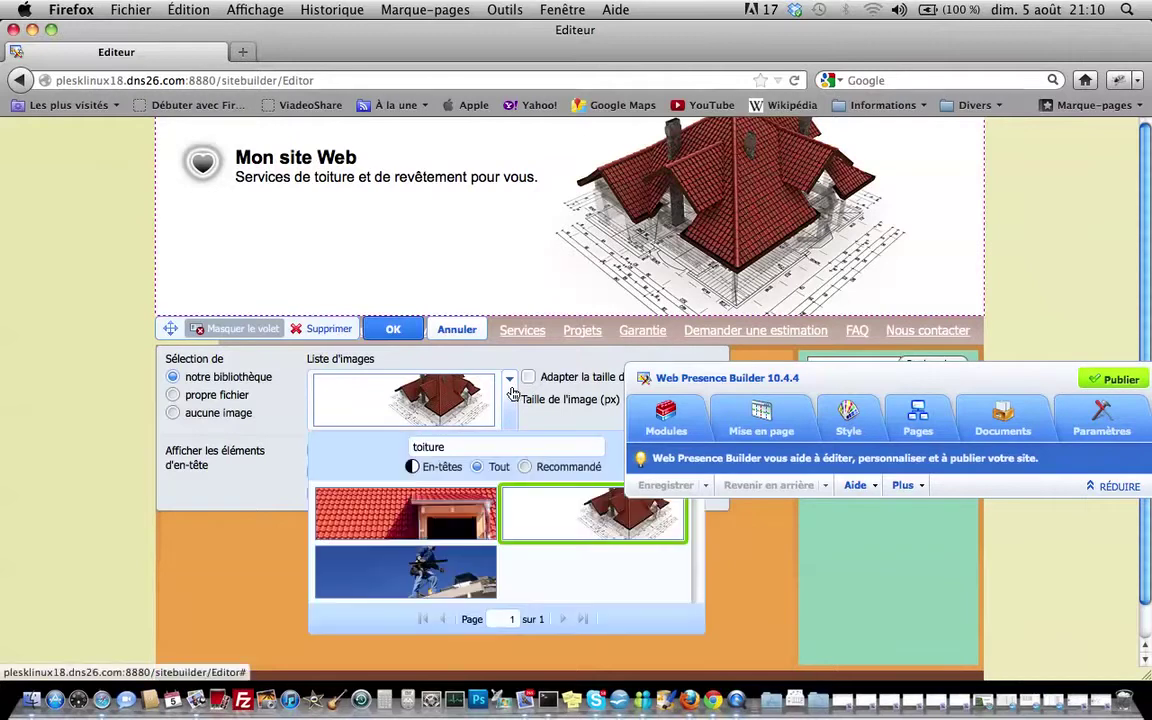
{"action": "left_click", "coordinate": [477, 467]}
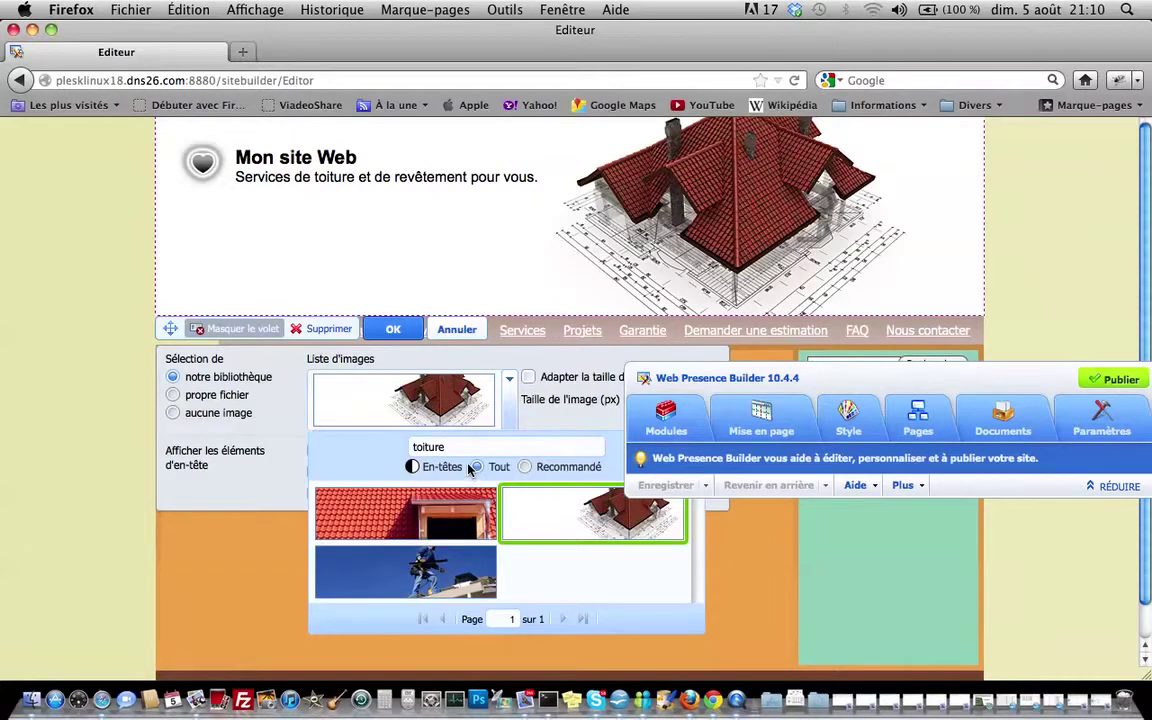
{"action": "left_click", "coordinate": [427, 572]}
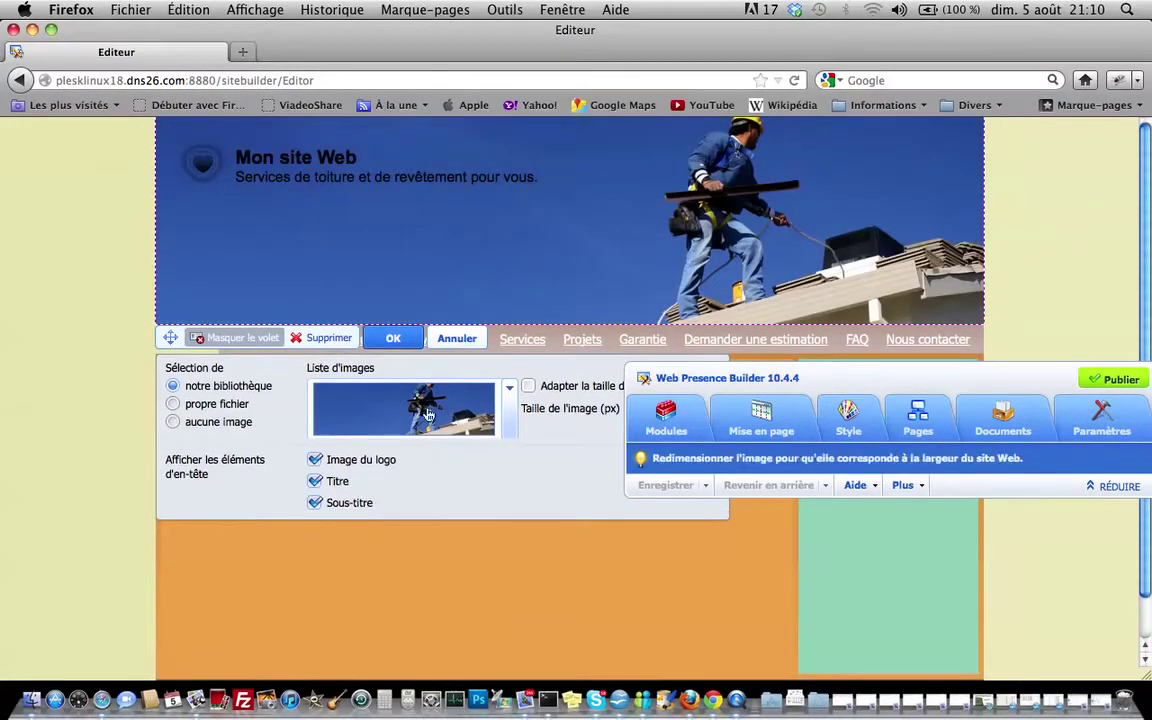
{"action": "left_click", "coordinate": [388, 340]}
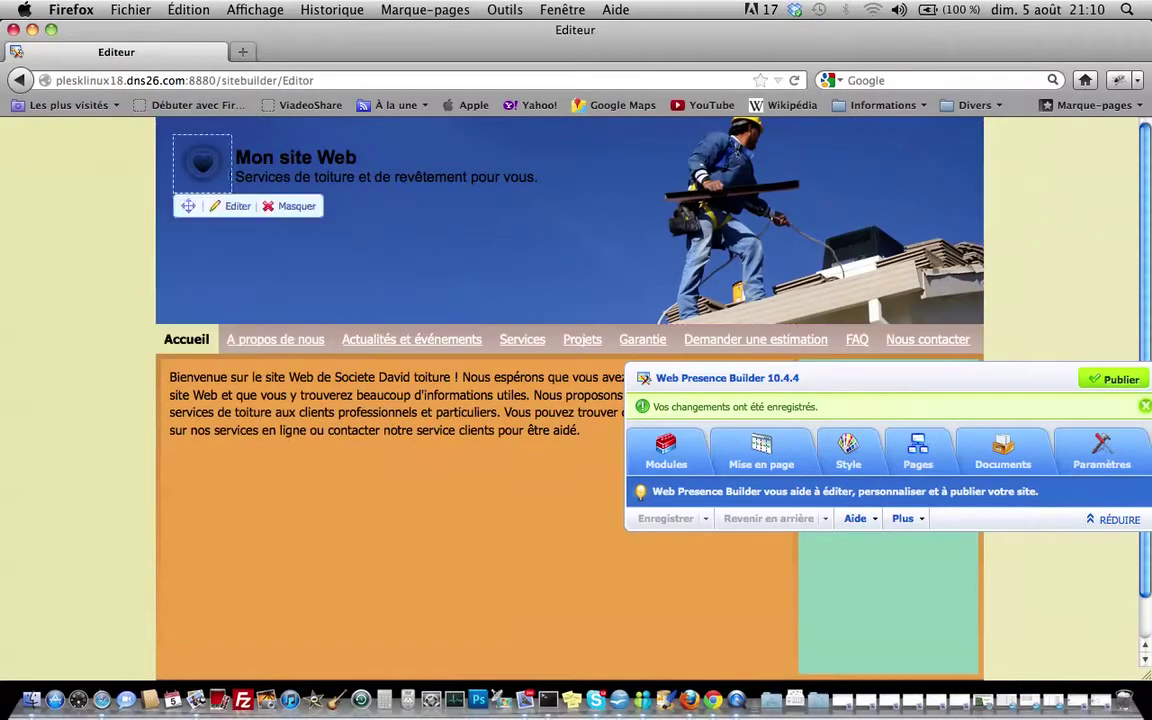
Open the logo's file browser, look through the Bureau folder, and cancel without picking a file
{"action": "left_click", "coordinate": [202, 160]}
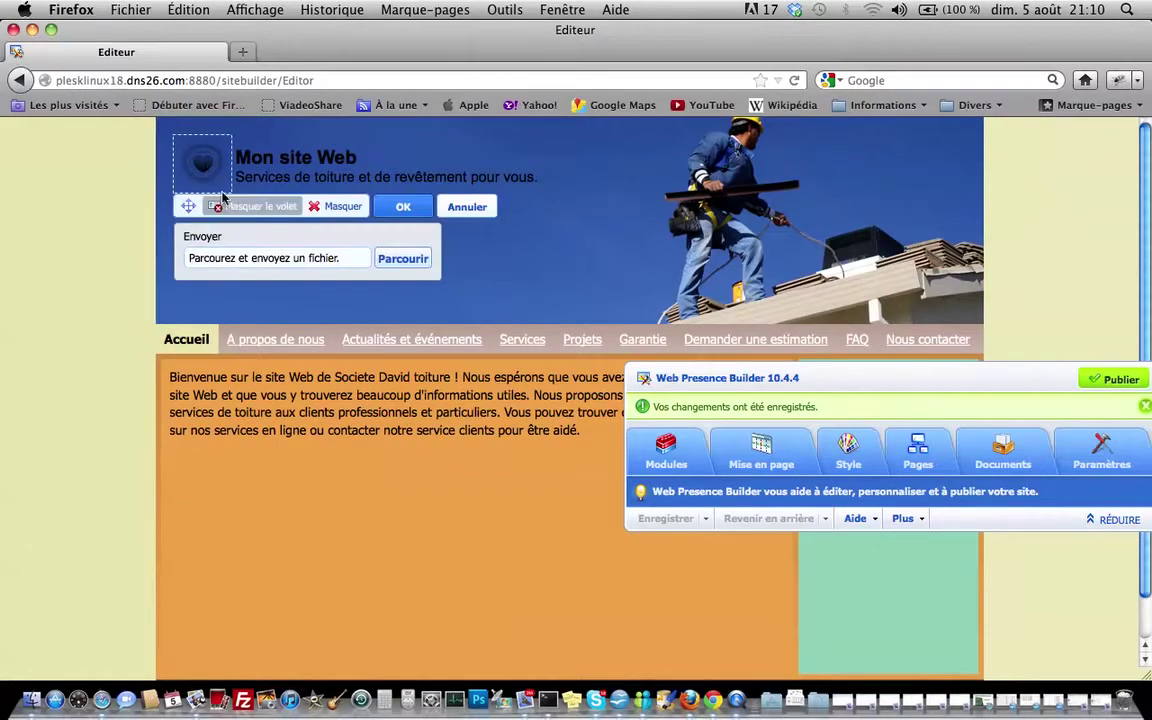
{"action": "left_click", "coordinate": [400, 259]}
{"action": "scroll", "coordinate": [425, 283], "scroll_direction": "down", "scroll_amount": 5}
{"action": "scroll", "coordinate": [427, 284], "scroll_direction": "up", "scroll_amount": 5}
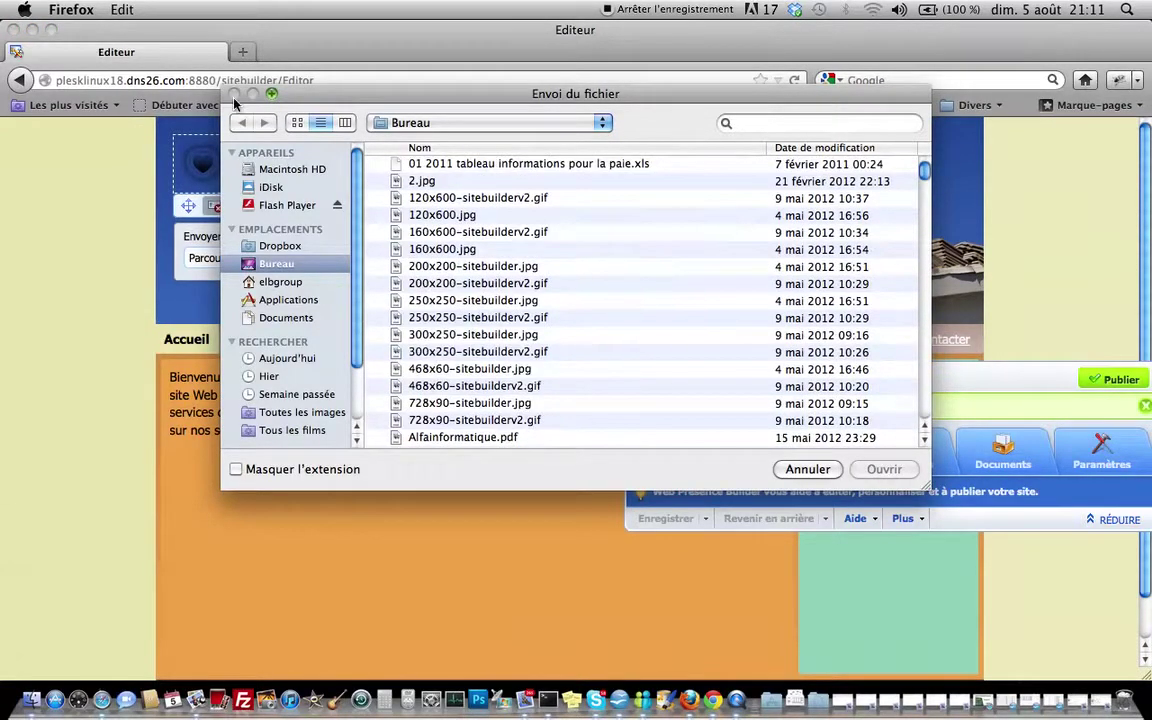
{"action": "left_click", "coordinate": [798, 469]}
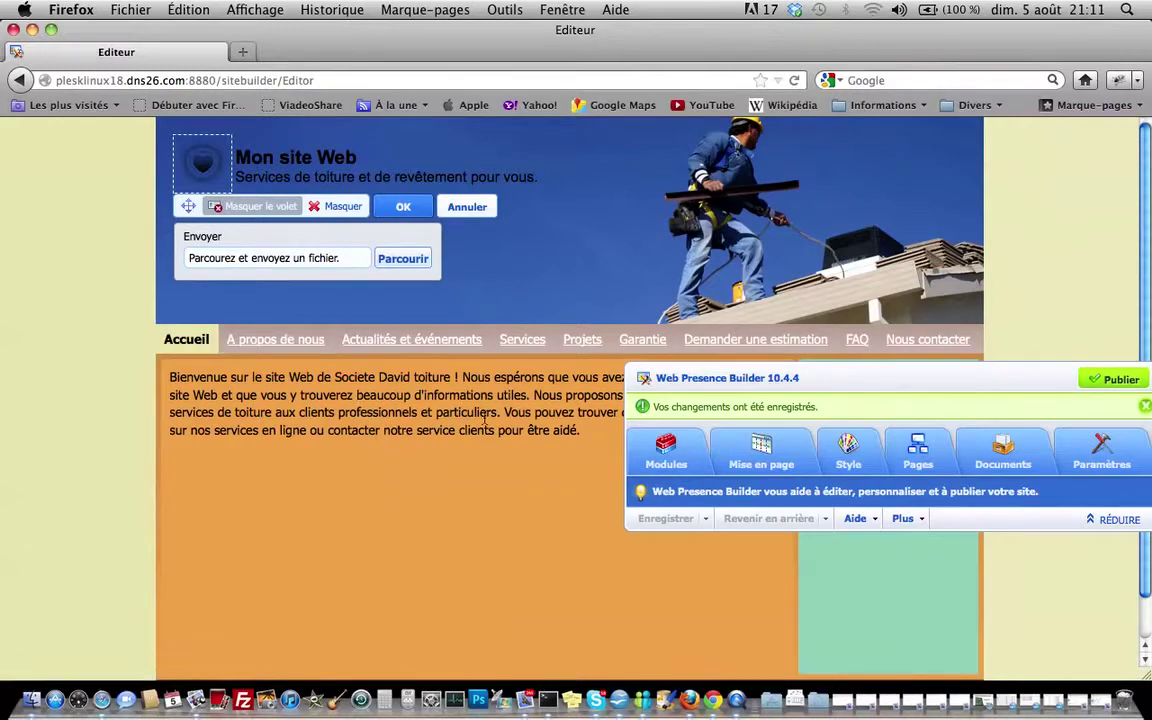
Switch to the Projets page, repositioning the builder panel around it
{"action": "left_click_drag", "start_coordinate": [837, 378], "coordinate": [450, 421]}
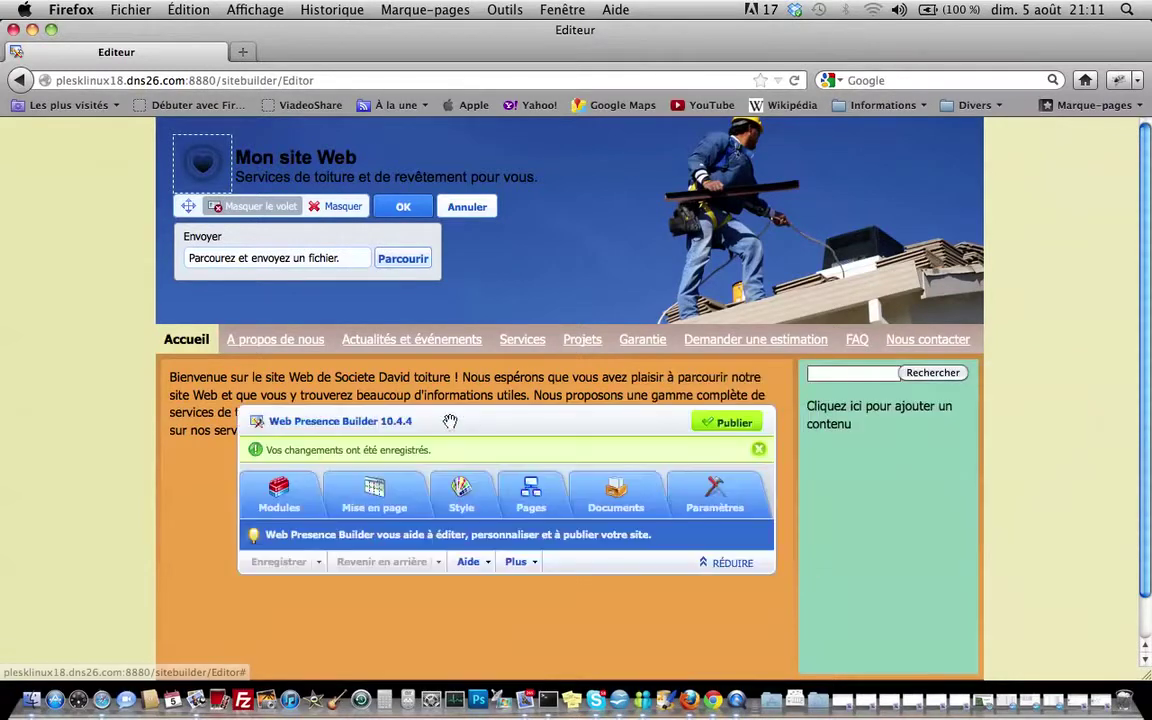
{"action": "left_click", "coordinate": [583, 342]}
{"action": "left_click_drag", "start_coordinate": [534, 416], "coordinate": [524, 439]}
{"action": "mouse_move", "coordinate": [558, 345]}
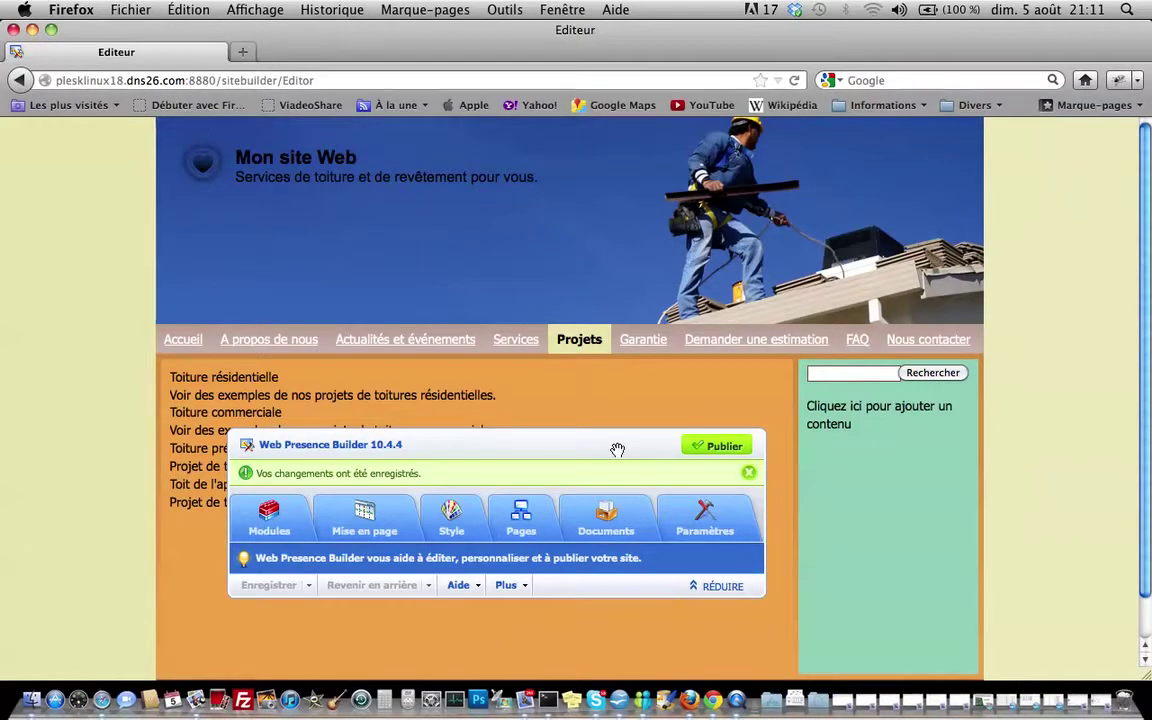
{"action": "left_click_drag", "start_coordinate": [617, 450], "coordinate": [613, 405]}
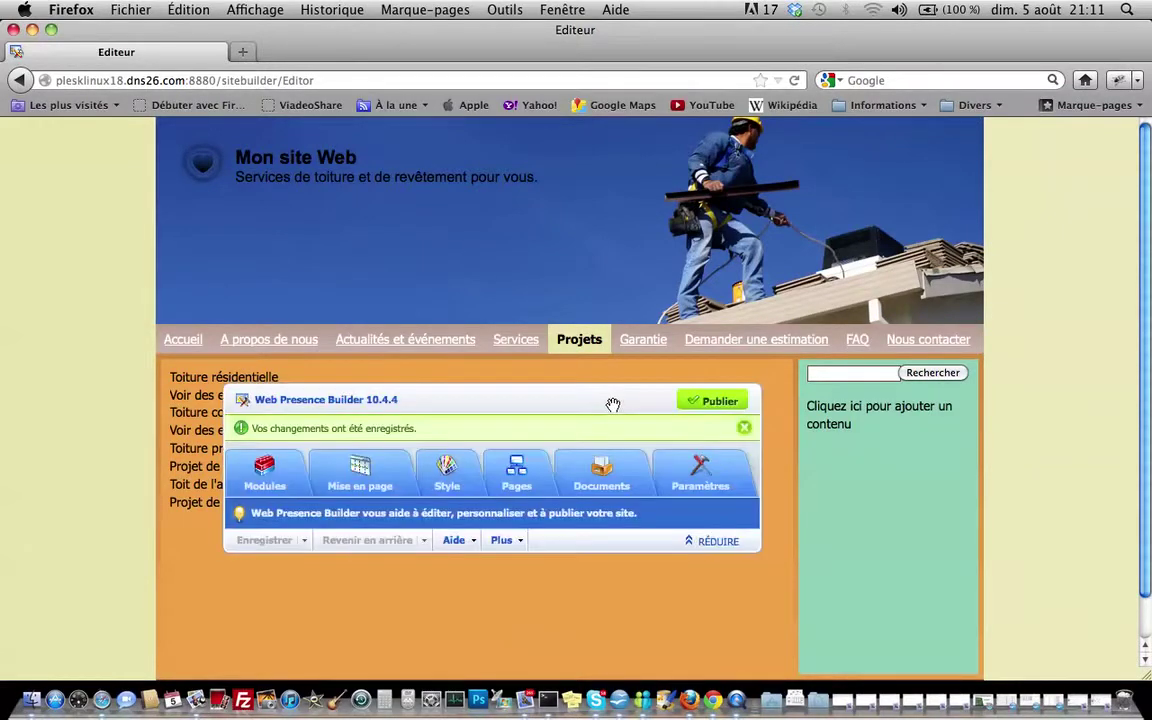
Apply the blue Jeu de style 29 colour set in the Palette settings
{"action": "left_click", "coordinate": [449, 478]}
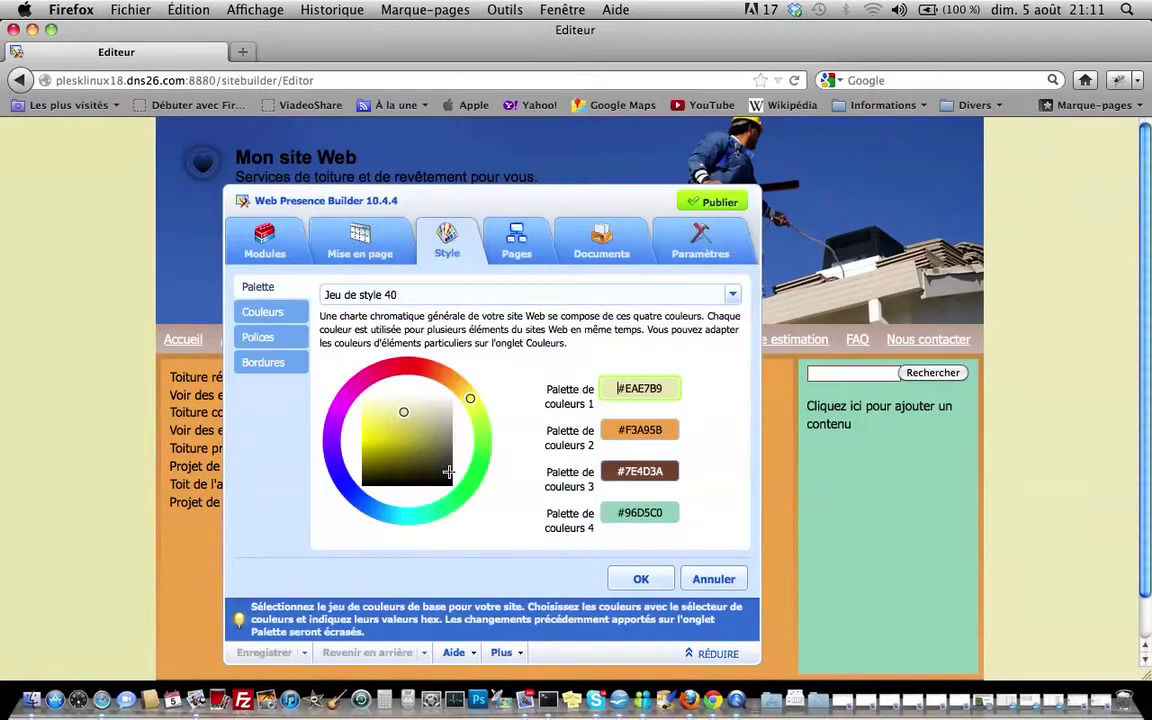
{"action": "left_click", "coordinate": [276, 311]}
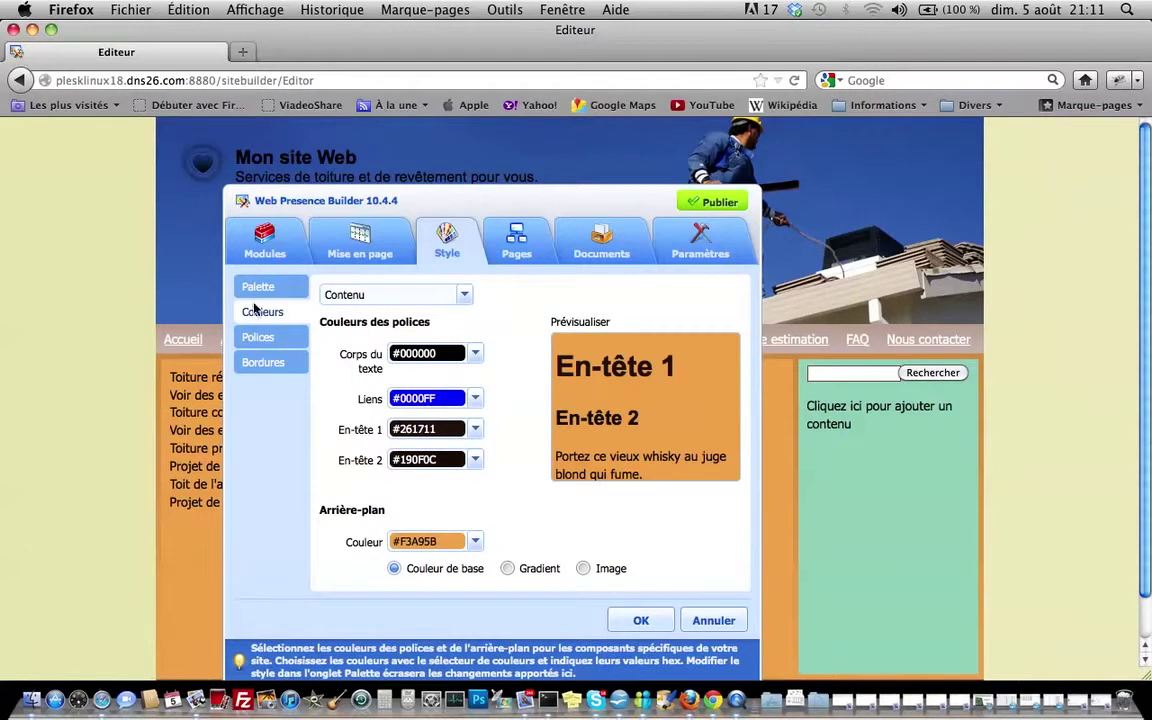
{"action": "left_click", "coordinate": [252, 288]}
{"action": "left_click", "coordinate": [440, 298]}
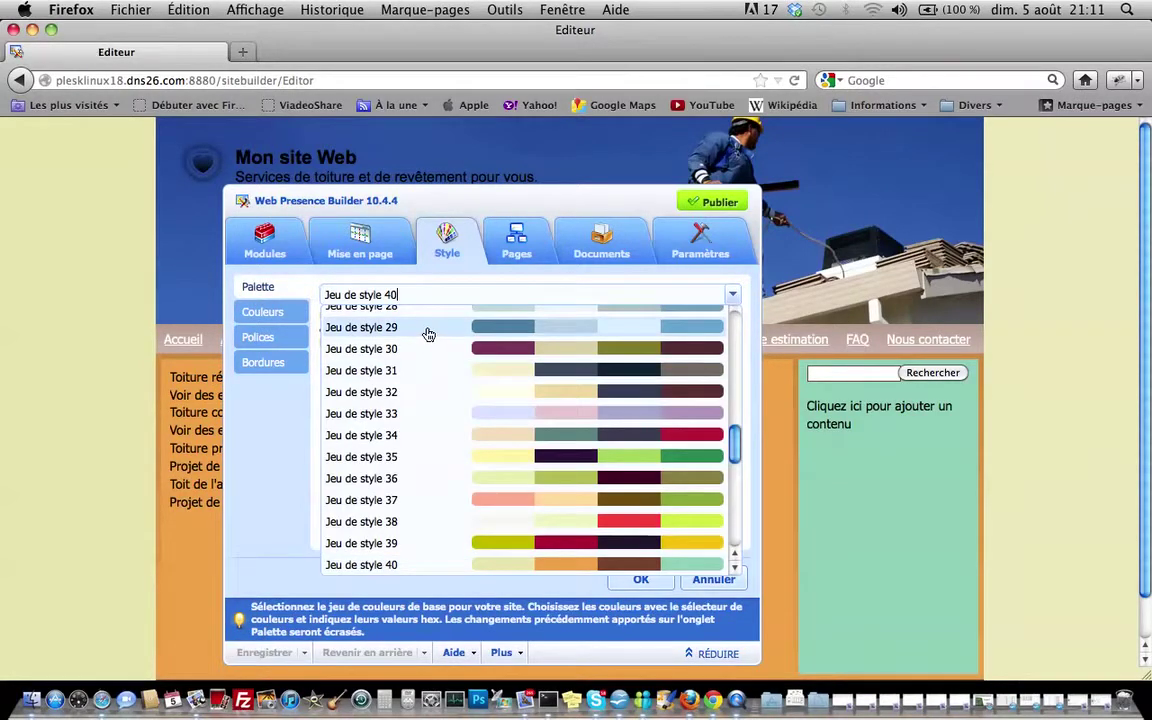
{"action": "left_click", "coordinate": [428, 331]}
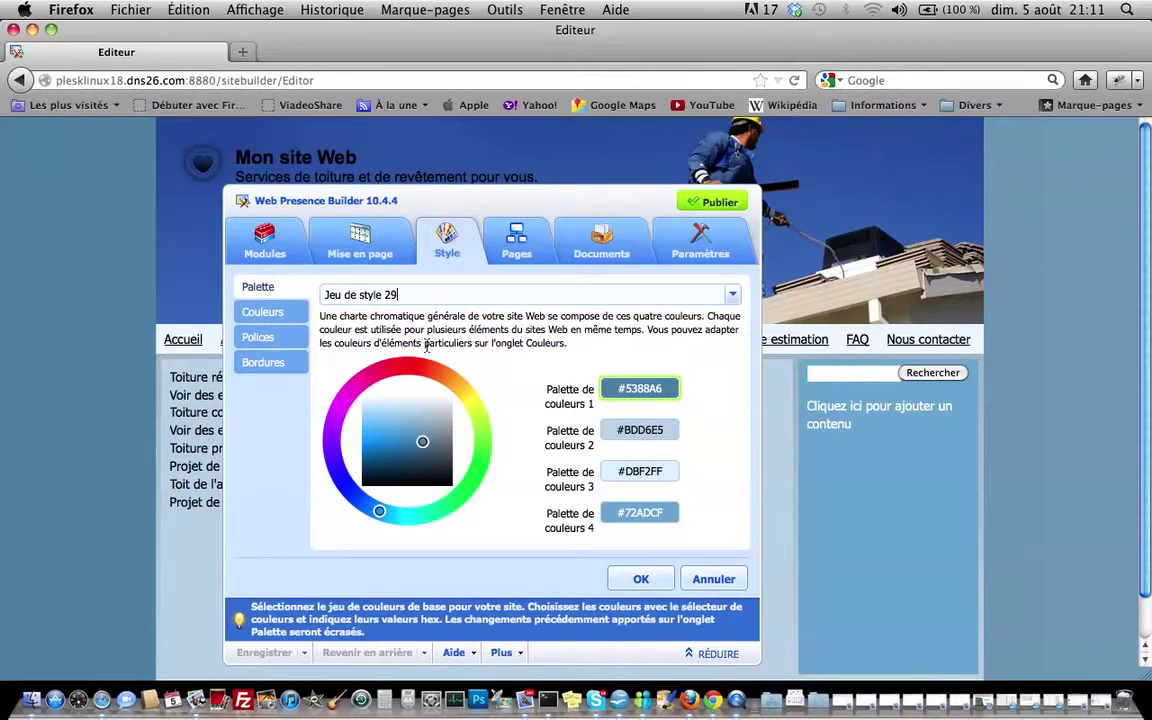
{"action": "left_click", "coordinate": [645, 581]}
Switch the page layout to 2 volets, with sidebars left and right of the content
{"action": "left_click", "coordinate": [372, 290]}
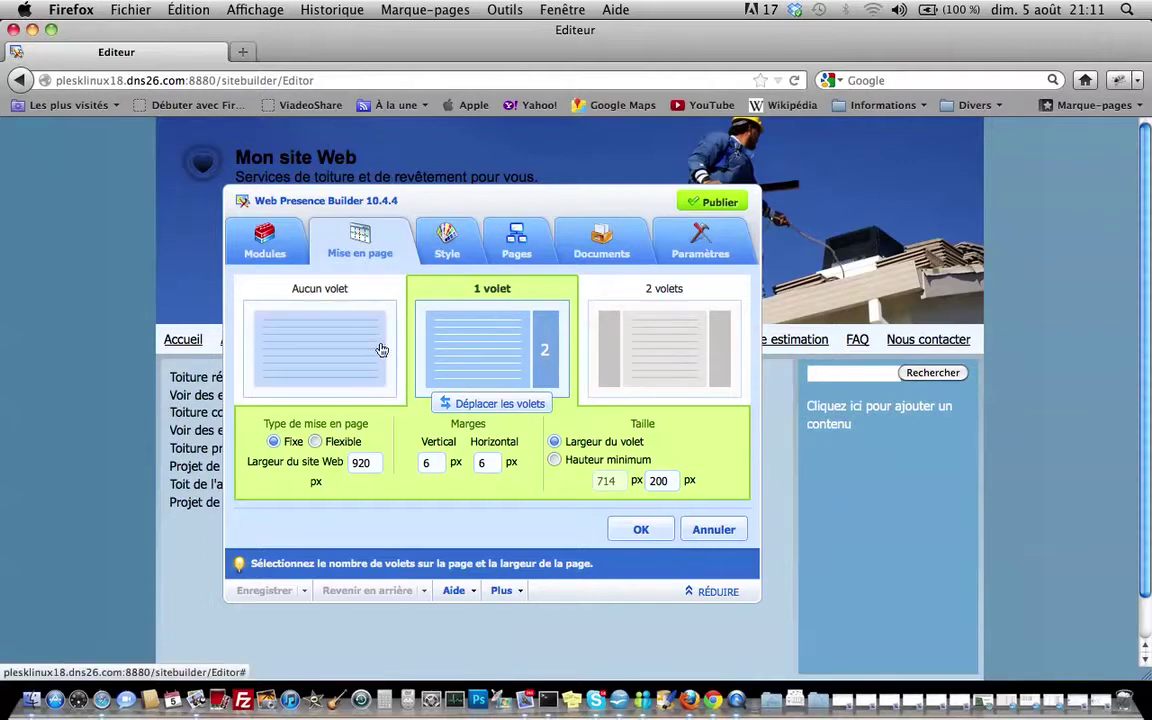
{"action": "left_click", "coordinate": [704, 351]}
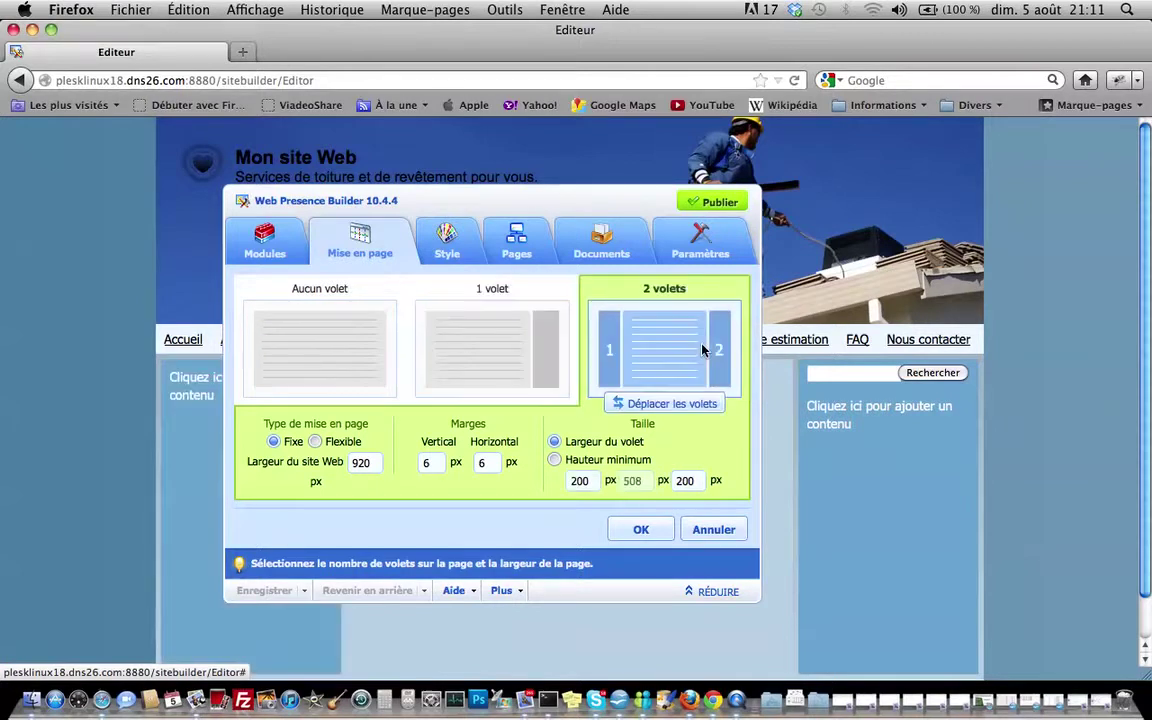
{"action": "left_click", "coordinate": [641, 530]}
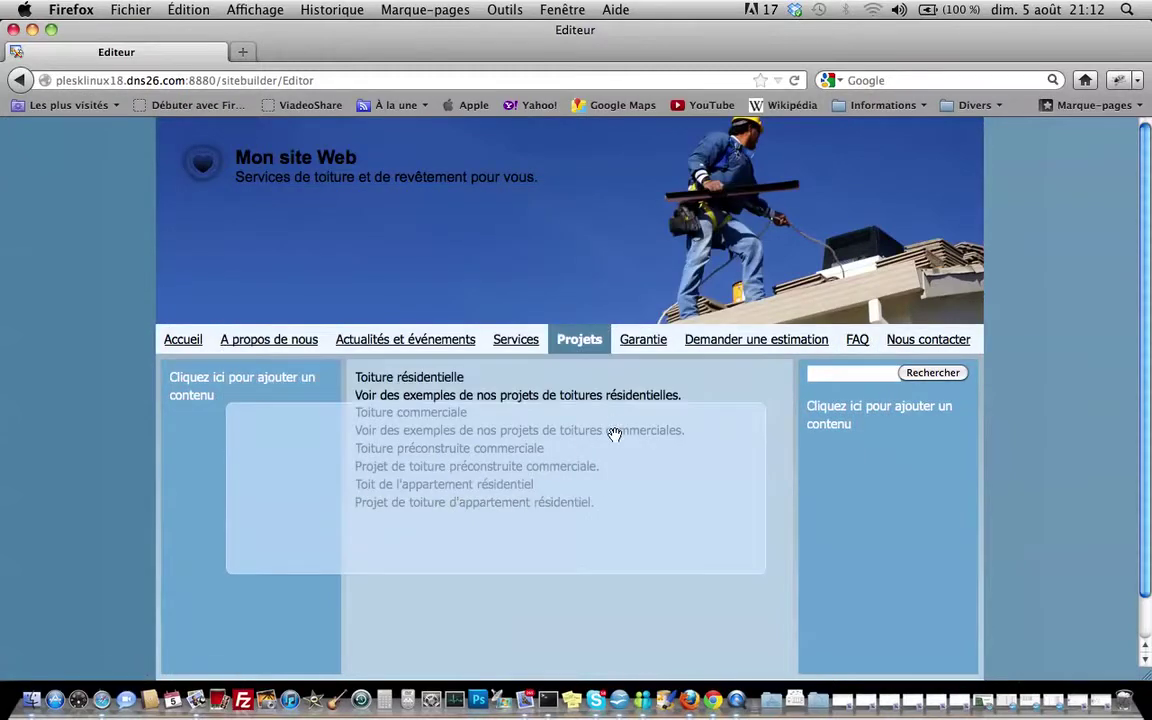
Open the project text block for editing and dismiss its context menu unchanged
{"action": "right_click", "coordinate": [493, 385]}
{"action": "left_click", "coordinate": [480, 378]}
{"action": "right_click", "coordinate": [491, 393]}
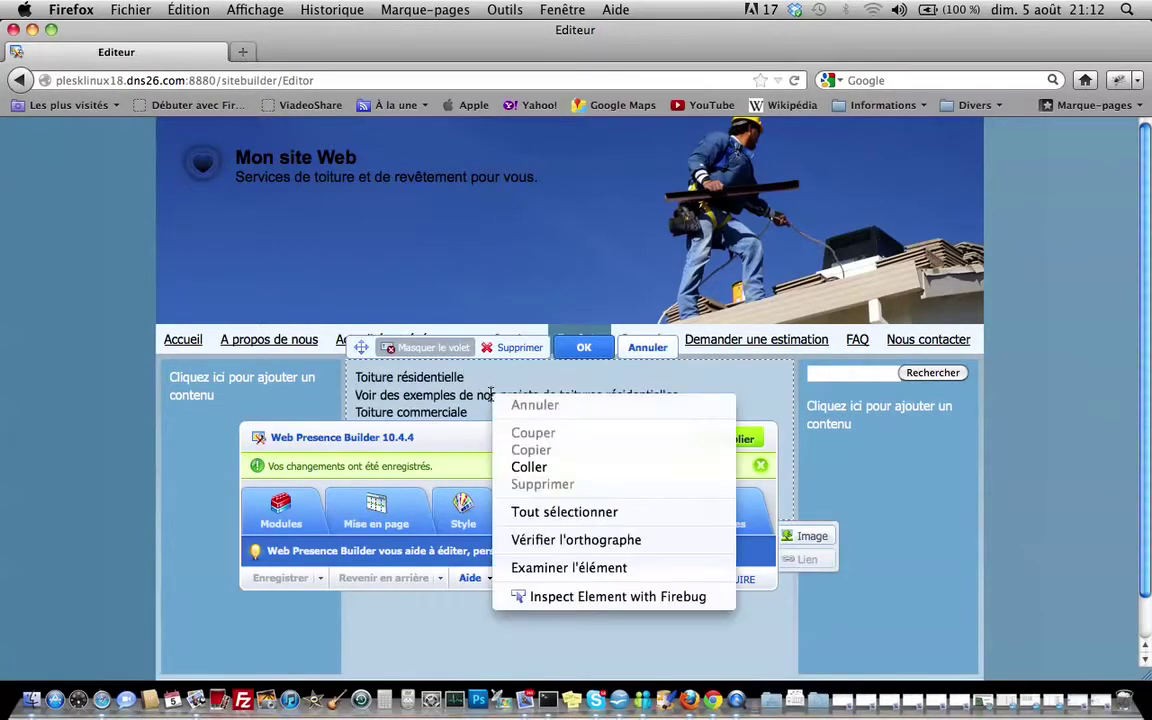
{"action": "left_click", "coordinate": [491, 394]}
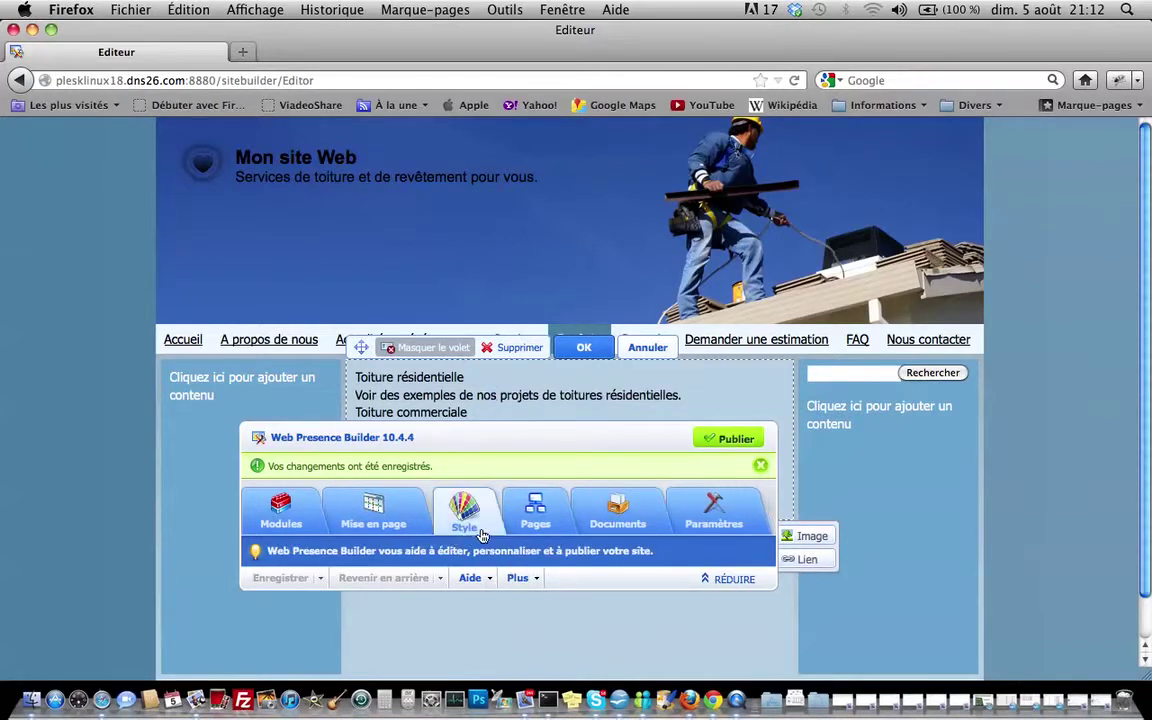
Drag the Réseau social module into the left sidebar and confirm it
{"action": "left_click", "coordinate": [295, 514]}
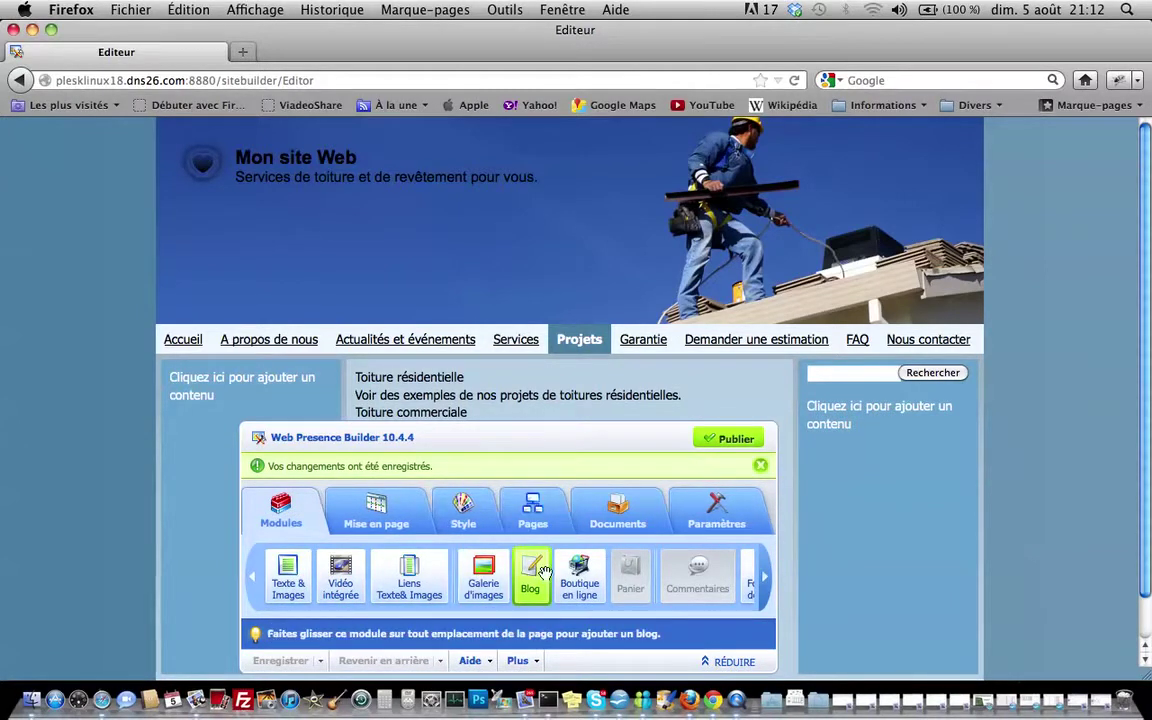
{"action": "left_click", "coordinate": [765, 580]}
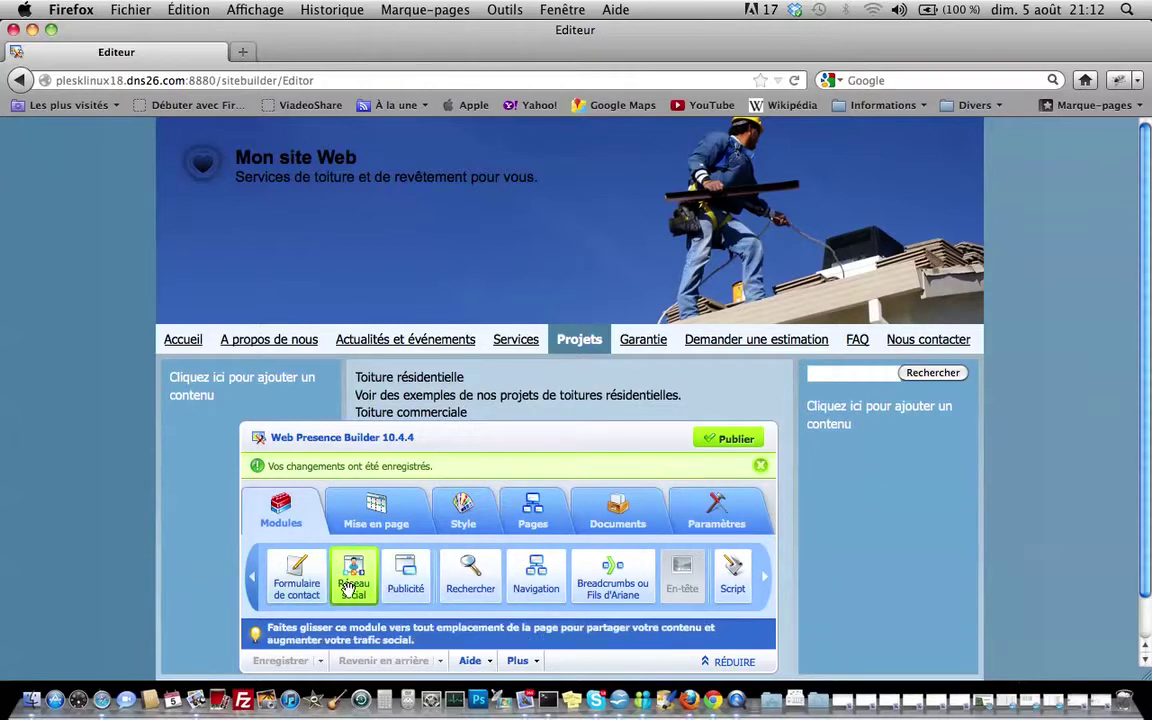
{"action": "left_click_drag", "start_coordinate": [348, 588], "coordinate": [220, 397]}
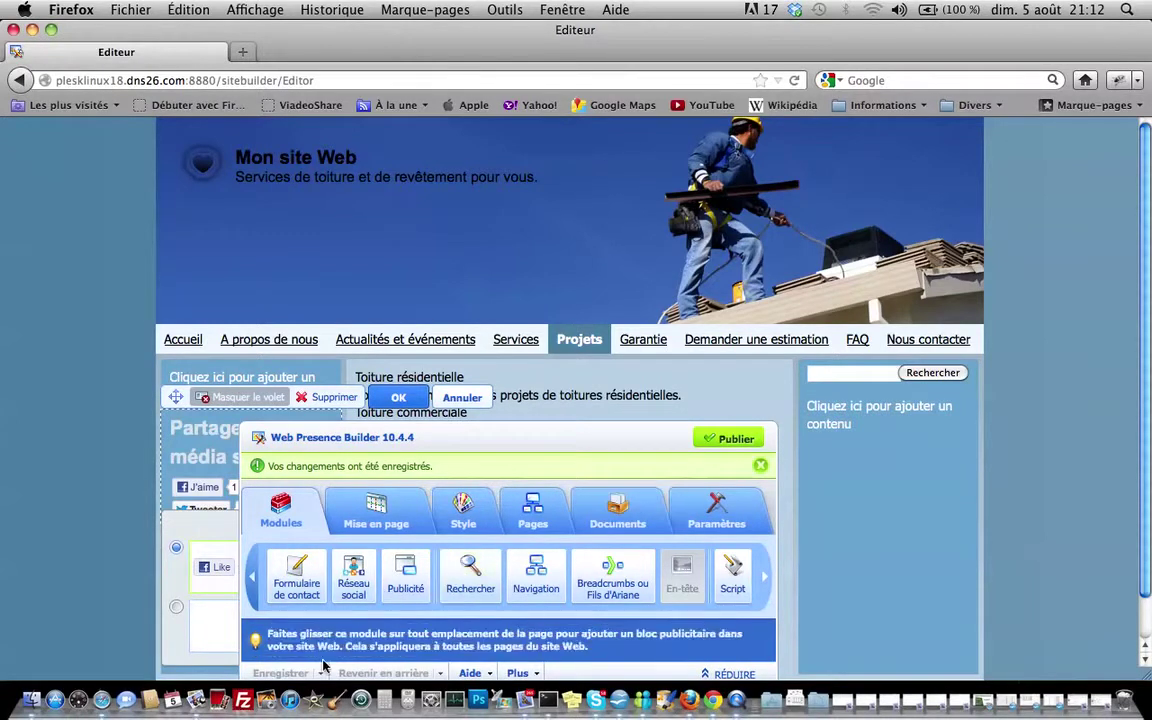
{"action": "left_click", "coordinate": [251, 580]}
{"action": "left_click", "coordinate": [251, 583]}
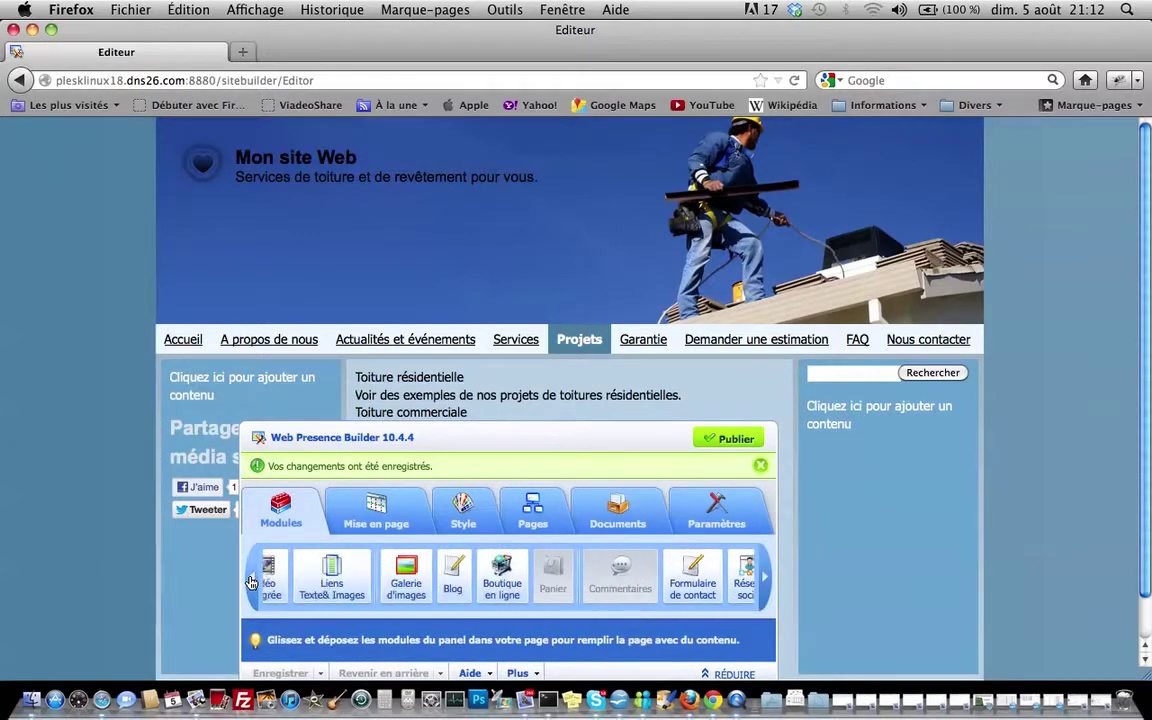
{"action": "left_click", "coordinate": [401, 401]}
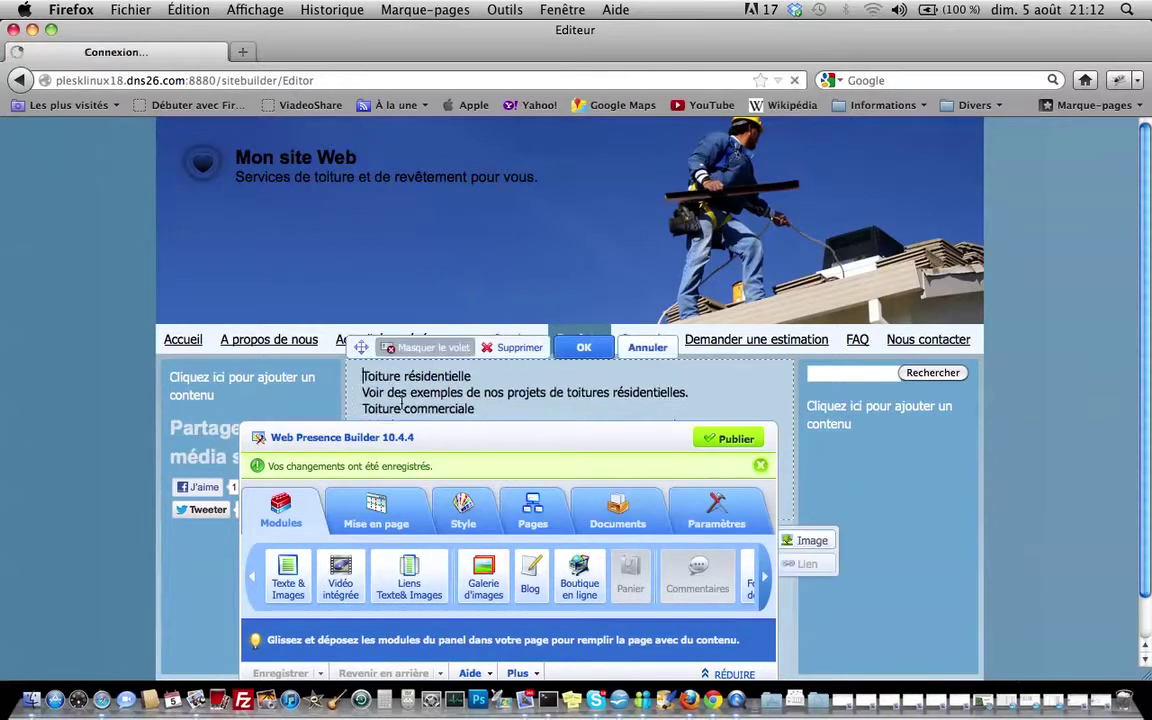
Publish the site, close the publishing help, and move the editing panel to the upper right
{"action": "left_click", "coordinate": [722, 440]}
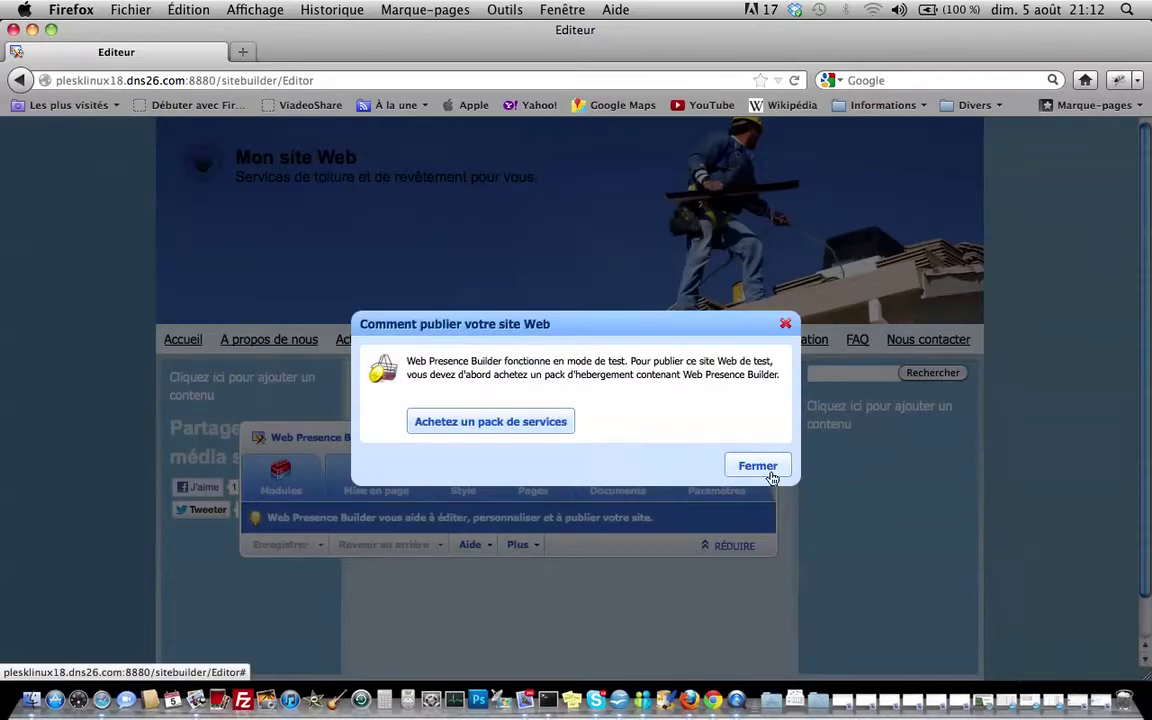
{"action": "left_click", "coordinate": [769, 472]}
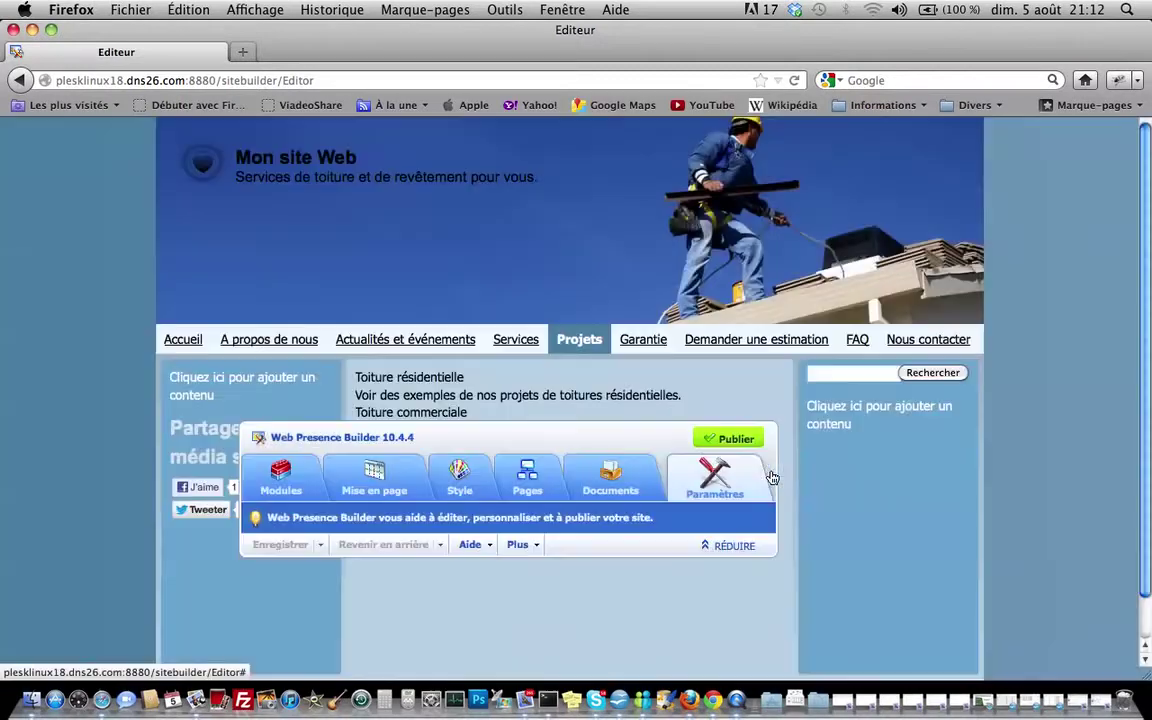
{"action": "left_click_drag", "start_coordinate": [607, 435], "coordinate": [828, 219]}
{"action": "left_click", "coordinate": [371, 392]}
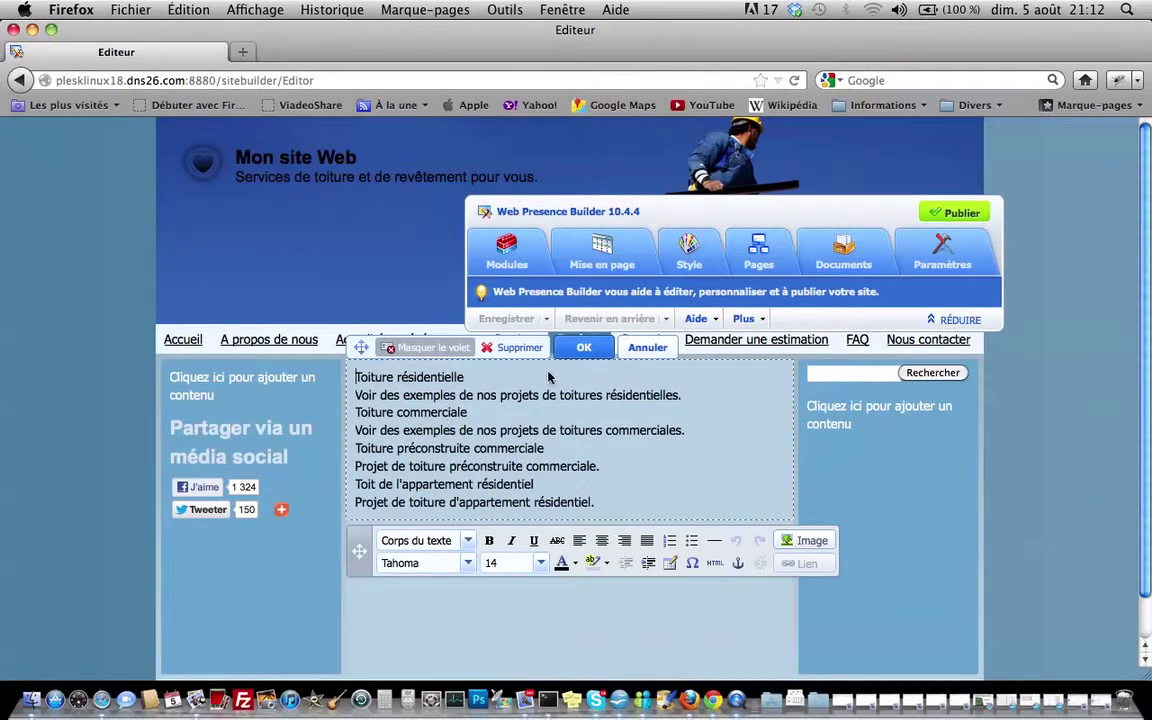
Make the Toiture résidentielle heading bold, italic and underlined
{"action": "left_click_drag", "start_coordinate": [352, 374], "coordinate": [466, 377]}
{"action": "left_click", "coordinate": [489, 540]}
{"action": "left_click", "coordinate": [511, 540]}
{"action": "left_click", "coordinate": [535, 540]}
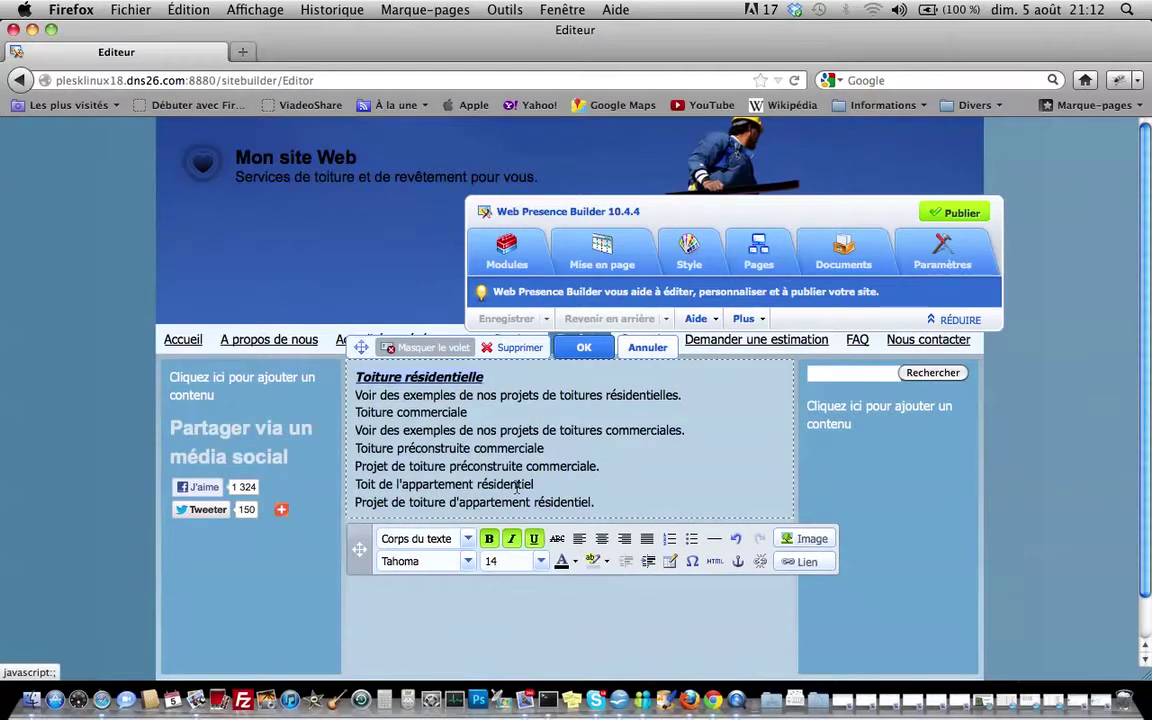
{"action": "left_click", "coordinate": [633, 382]}
Open the Image insertion dialog in the text block, then cancel it
{"action": "left_click", "coordinate": [806, 539]}
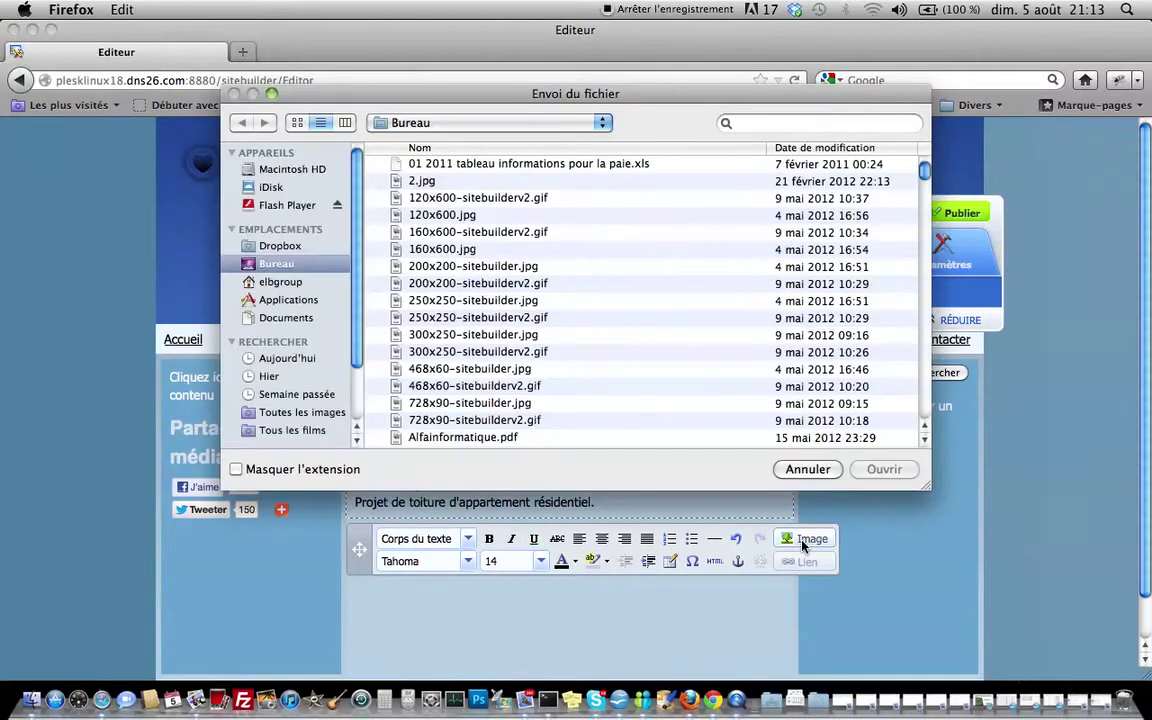
{"action": "scroll", "coordinate": [562, 303], "scroll_direction": "down", "scroll_amount": 5}
{"action": "scroll", "coordinate": [562, 303], "scroll_direction": "up", "scroll_amount": 5}
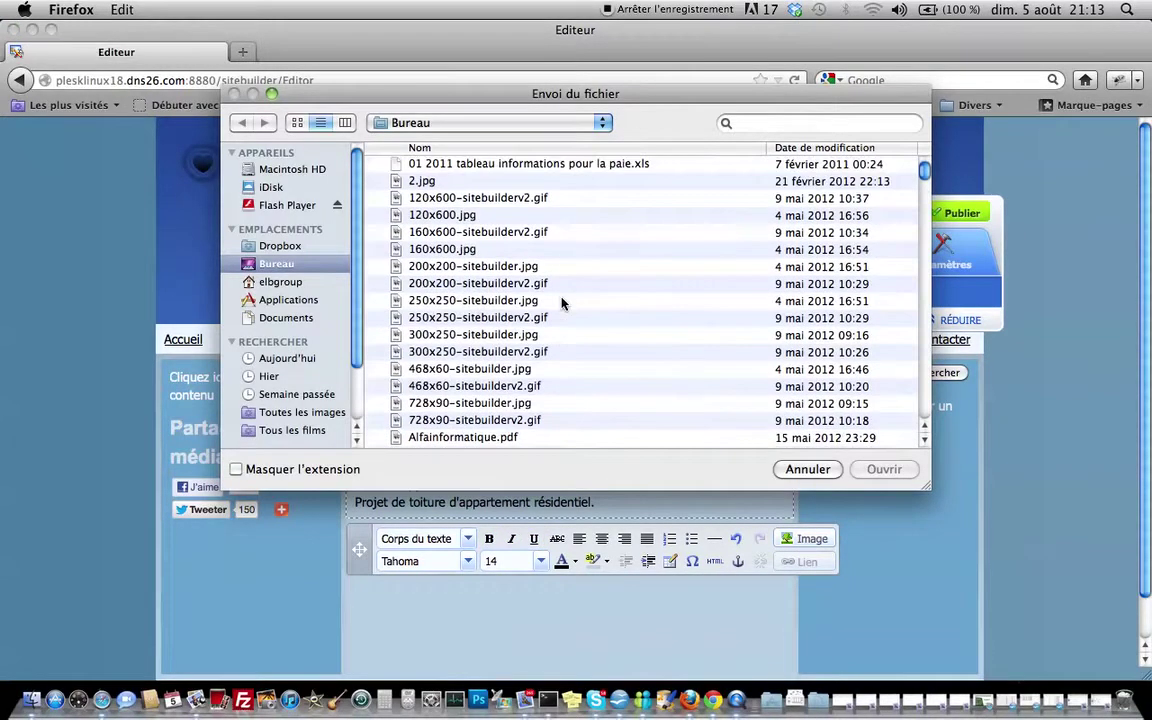
{"action": "left_click", "coordinate": [807, 470]}
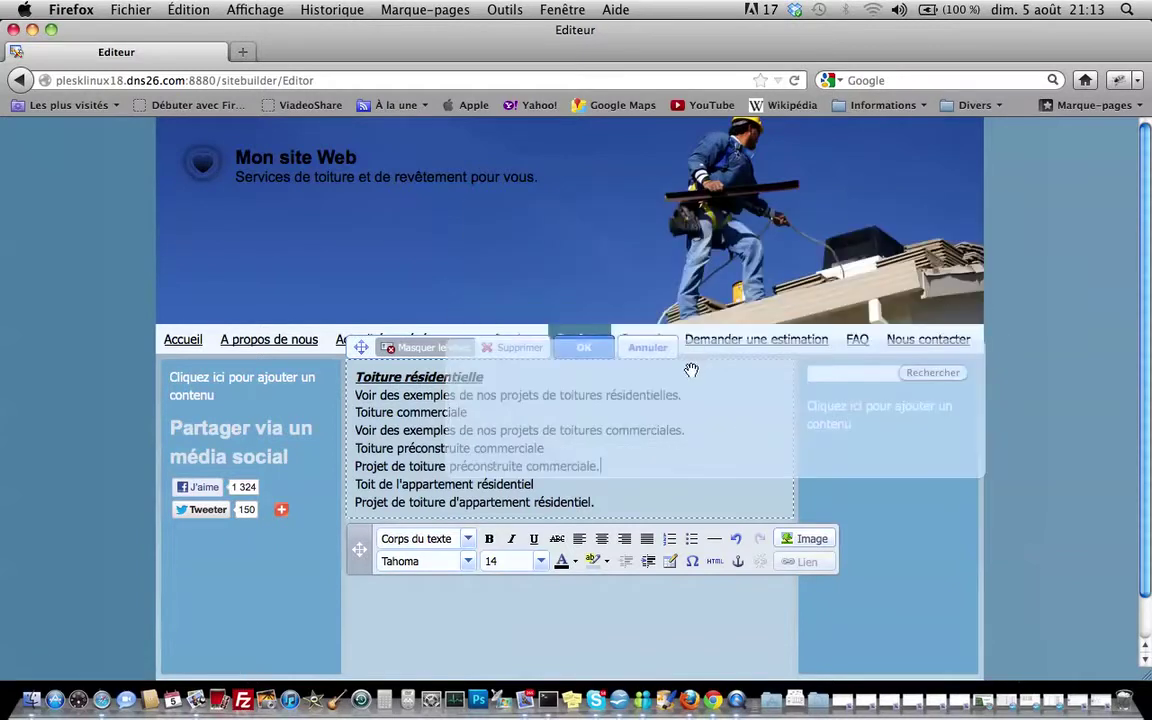
{"action": "mouse_move", "coordinate": [597, 424]}
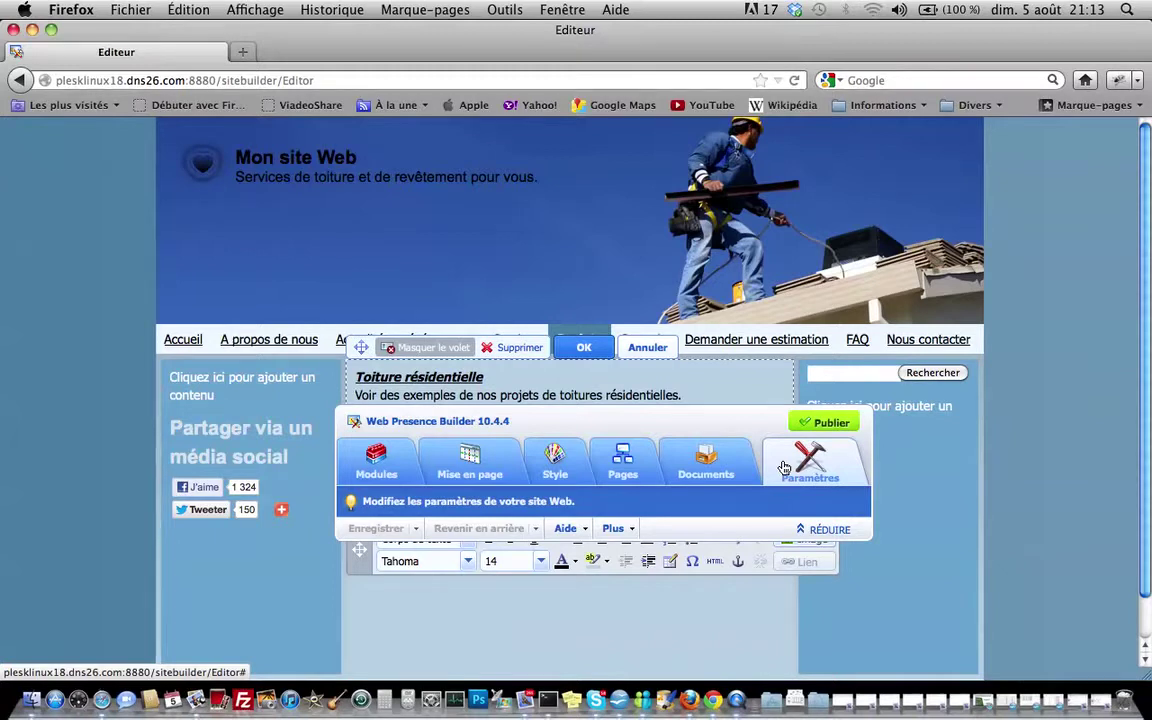
Save the project text and delete the Liens page under A propos de nous
{"action": "left_click", "coordinate": [588, 350]}
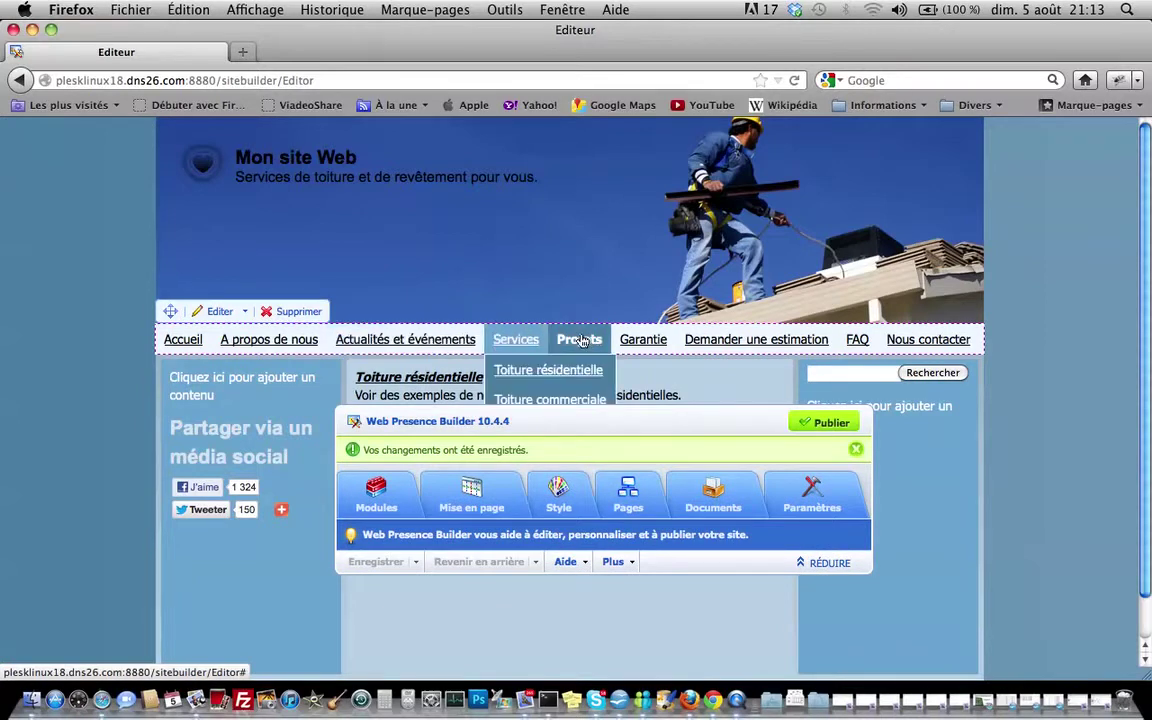
{"action": "left_click", "coordinate": [627, 490]}
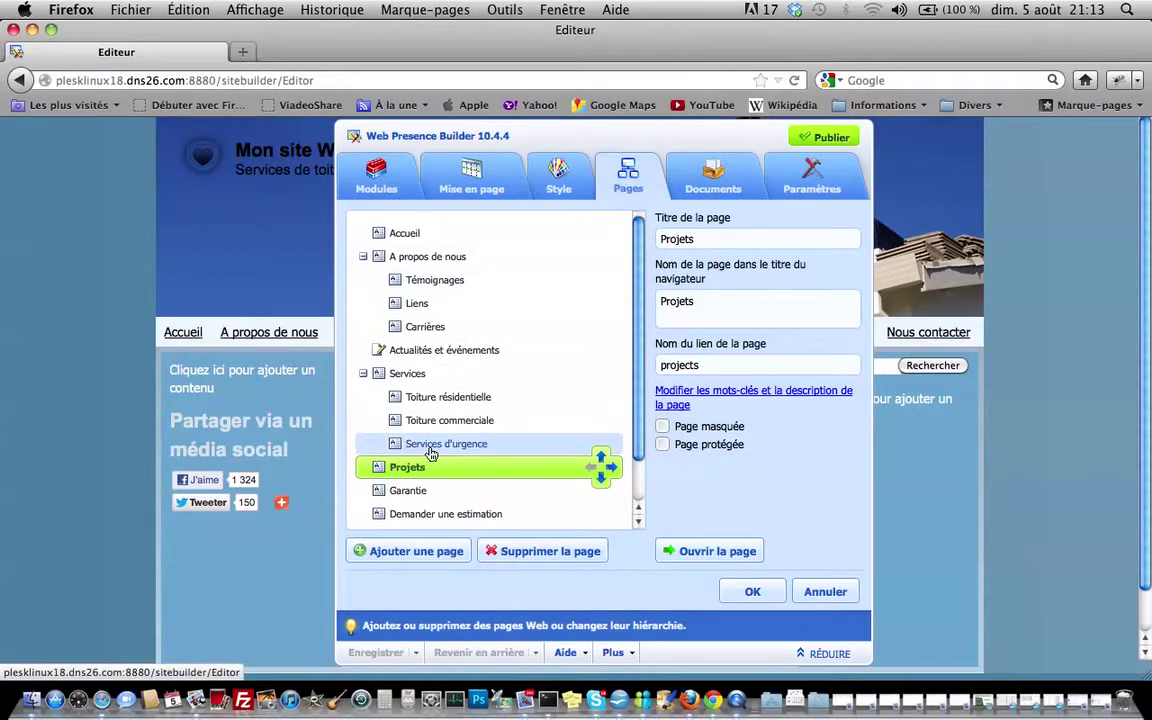
{"action": "left_click", "coordinate": [415, 303]}
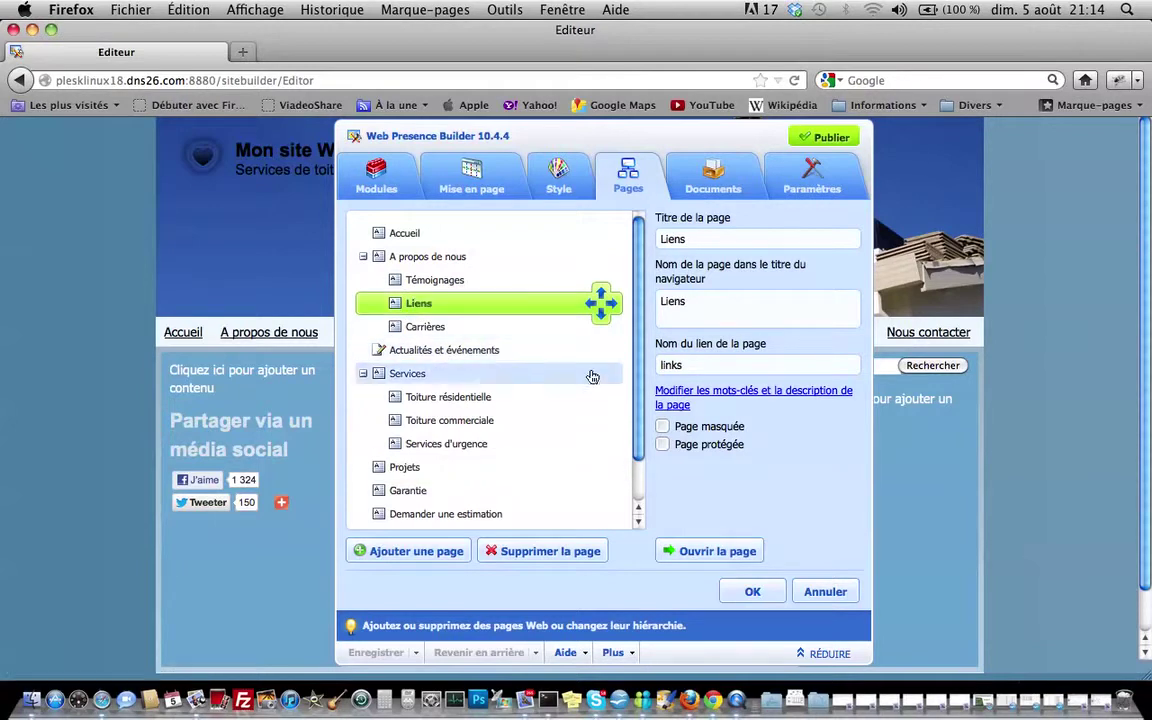
{"action": "left_click", "coordinate": [527, 556]}
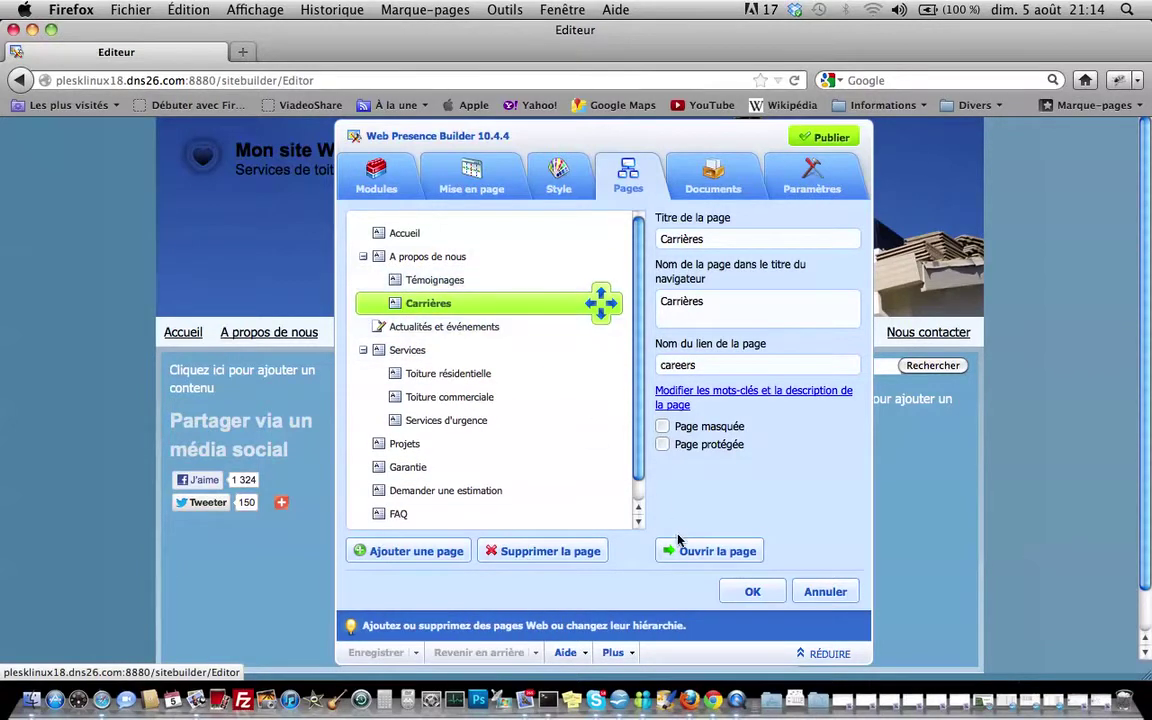
Open the Carrières page in the editor and close the page settings, keeping changes
{"action": "left_click", "coordinate": [683, 552]}
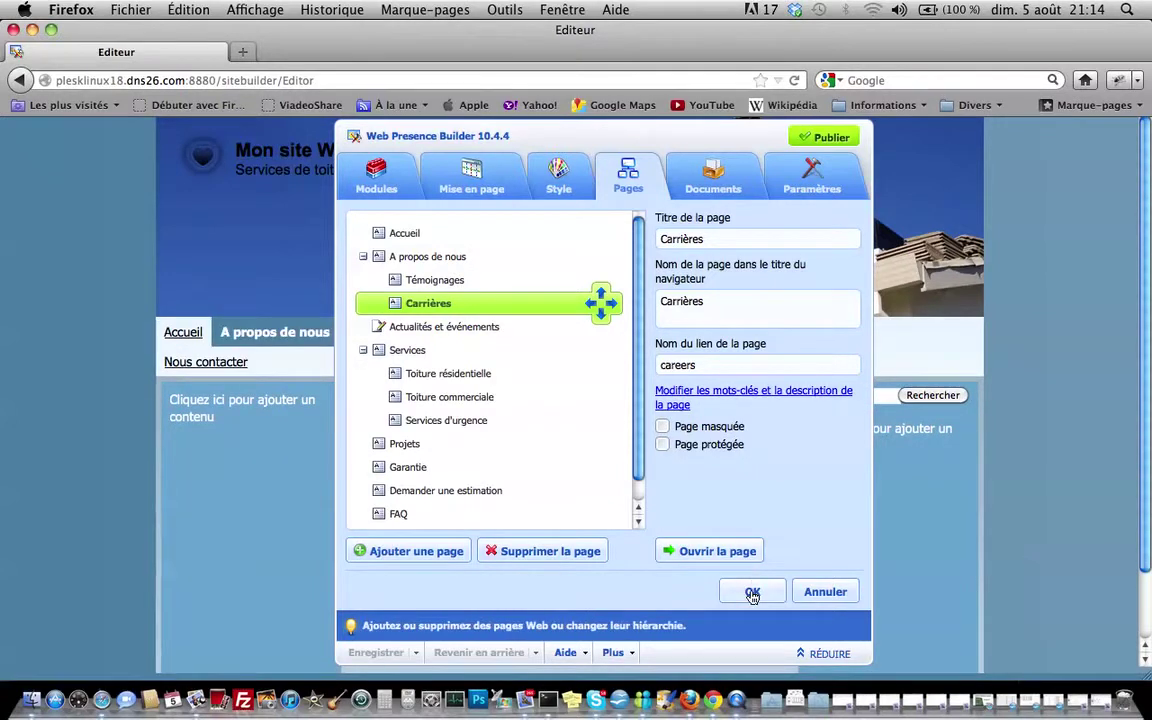
{"action": "right_click", "coordinate": [752, 597]}
{"action": "left_click", "coordinate": [683, 576]}
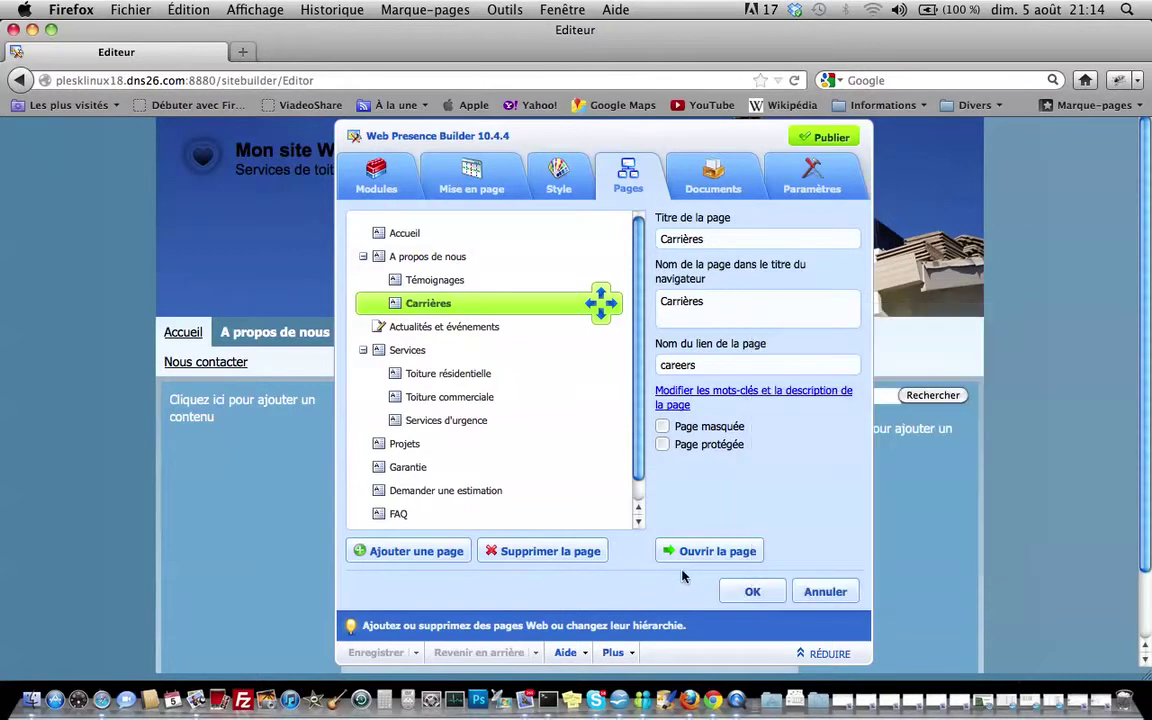
{"action": "left_click", "coordinate": [748, 591]}
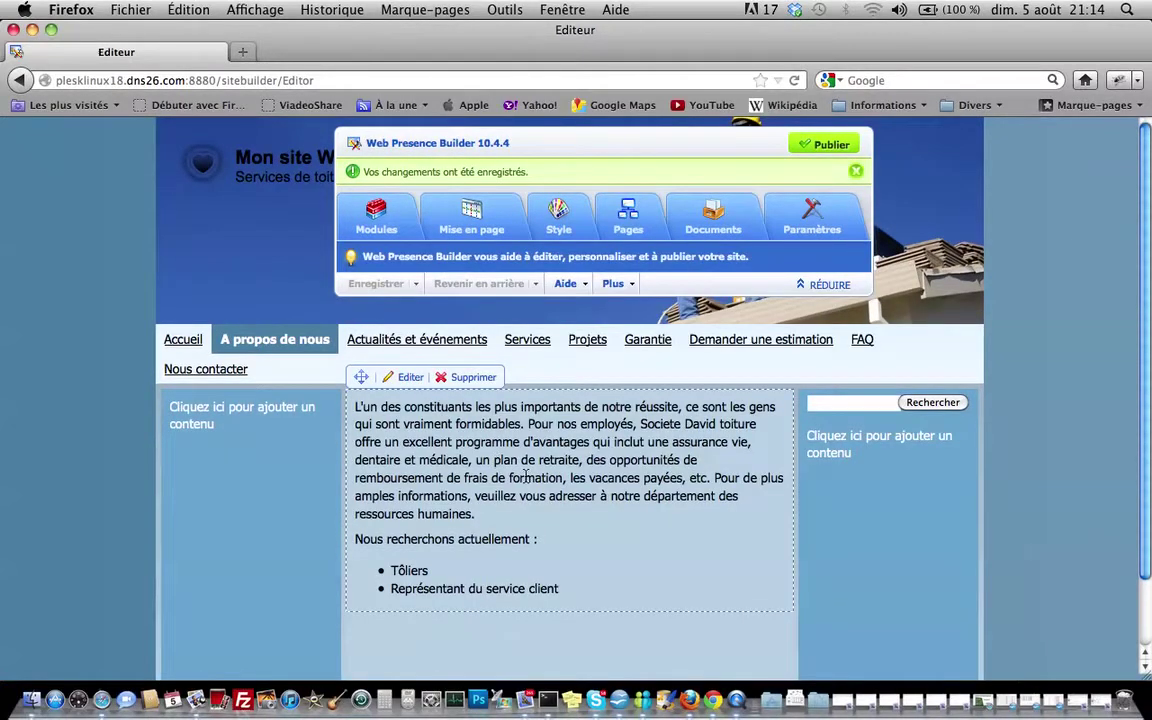
Add a 'Commerciaux' bullet after Tôliers in the Carrières job list
{"action": "left_click", "coordinate": [549, 573]}
{"action": "right_click", "coordinate": [549, 573]}
{"action": "left_click", "coordinate": [478, 584]}
{"action": "key", "text": "Return"}
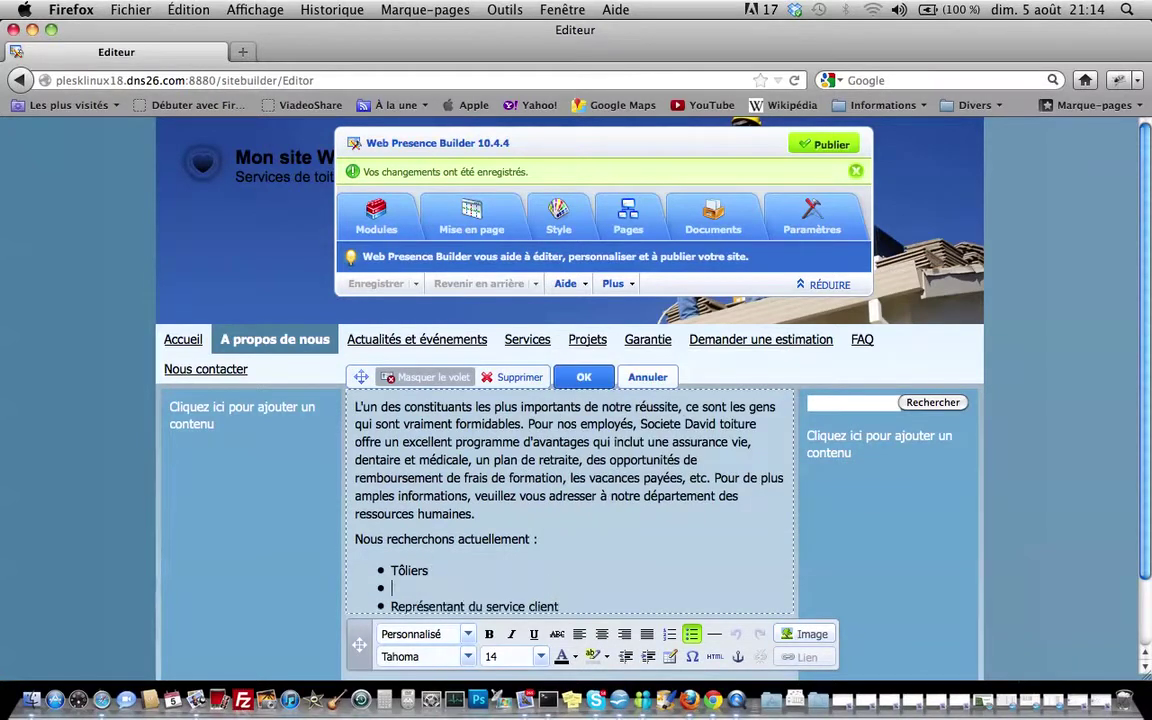
{"action": "type", "text": "Commerciaux"}
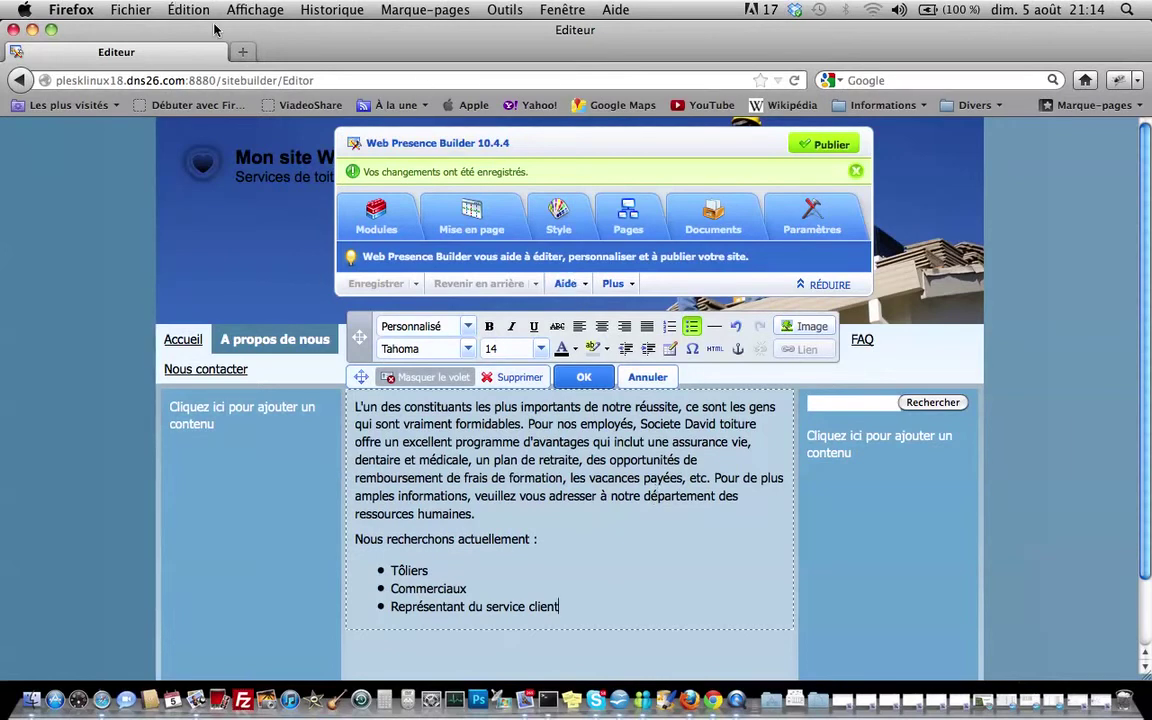
{"action": "left_click", "coordinate": [738, 702]}
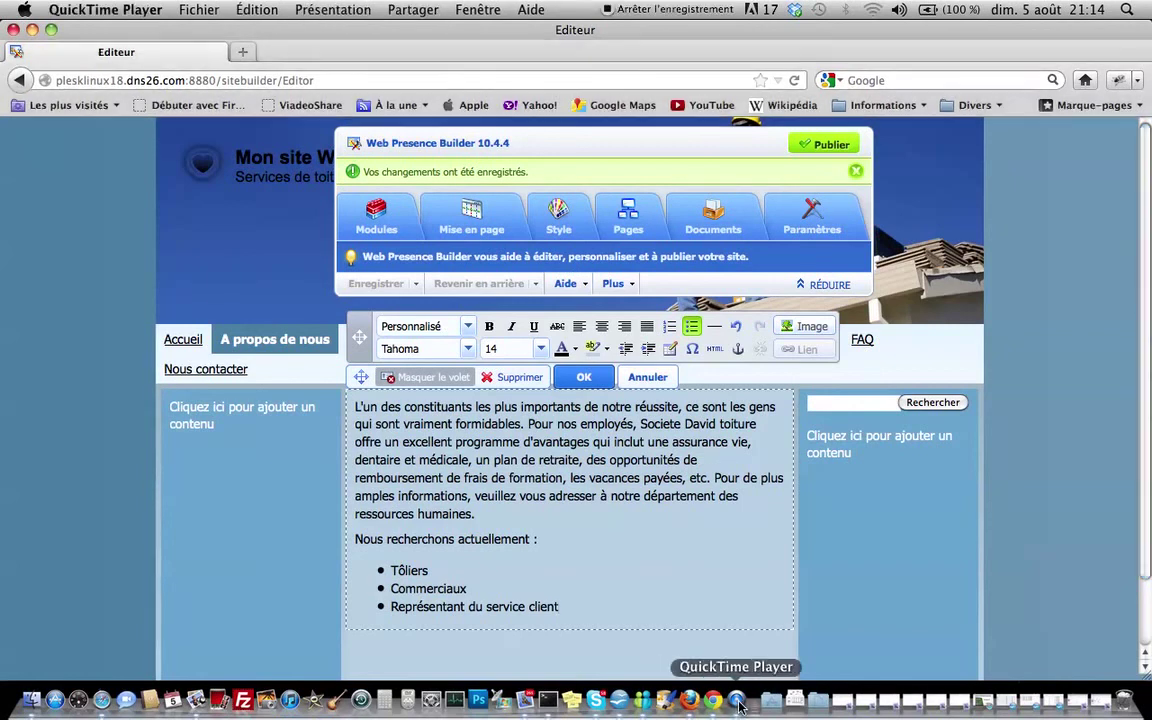